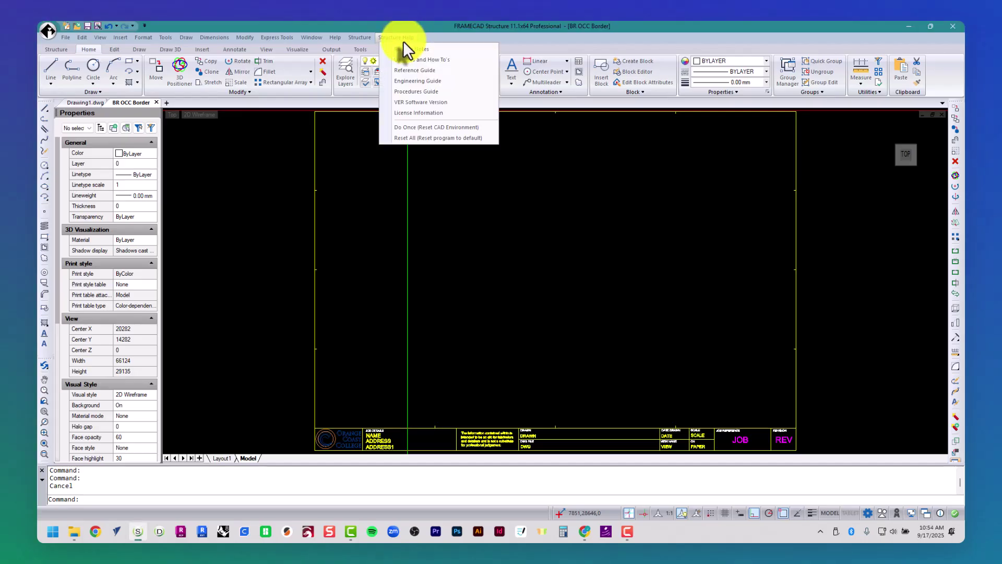
- Open the FRAMECAD Structure Reference Guide from the program's help and display it full screen, fitted to the page
click(412, 67)
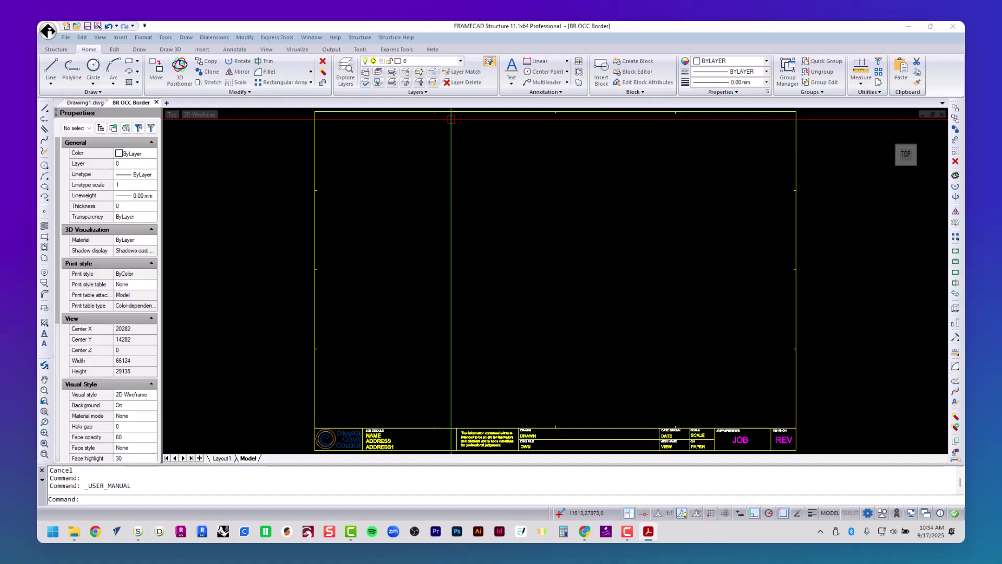
click(396, 38)
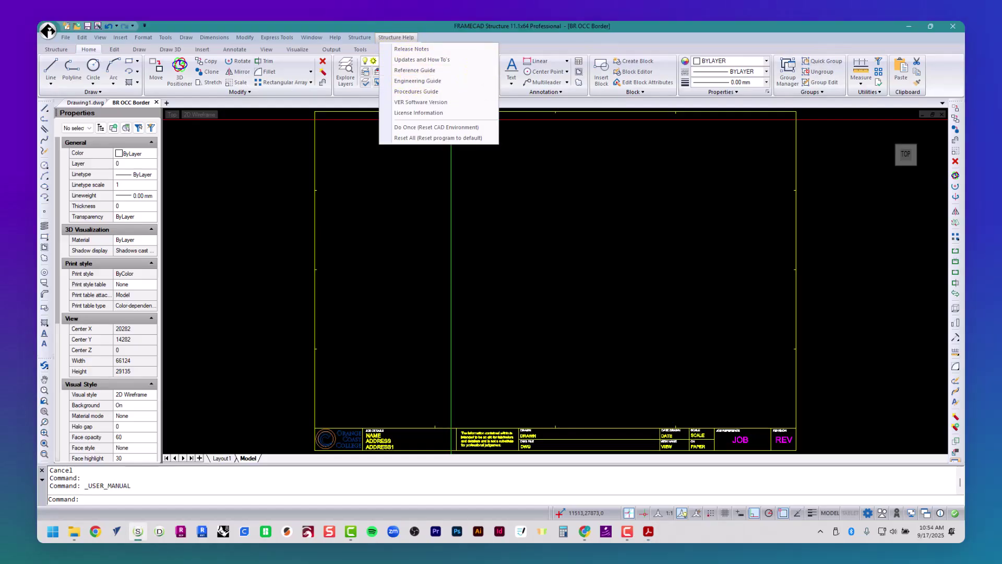
drag(551, 246, 430, 33)
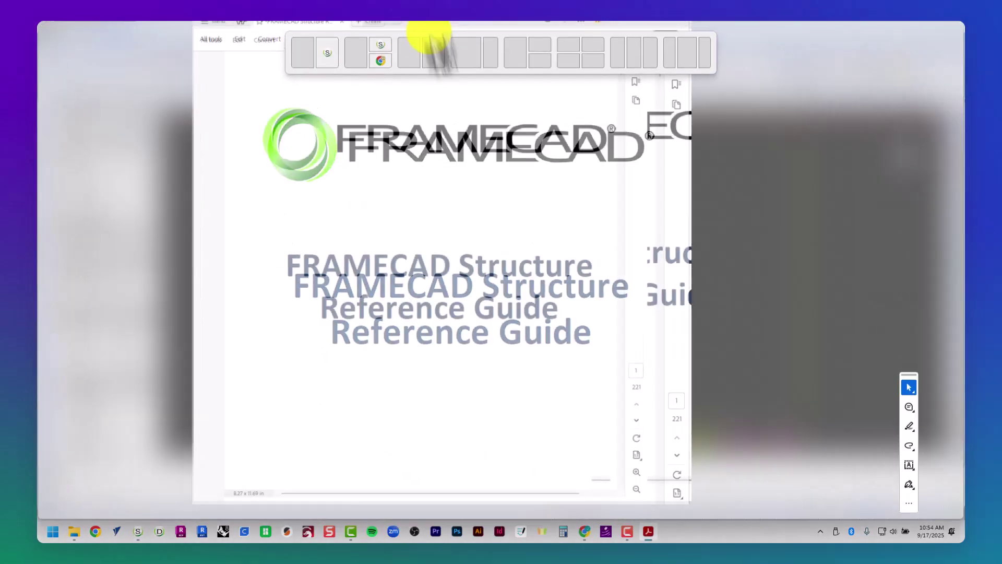
key(ctrl+0)
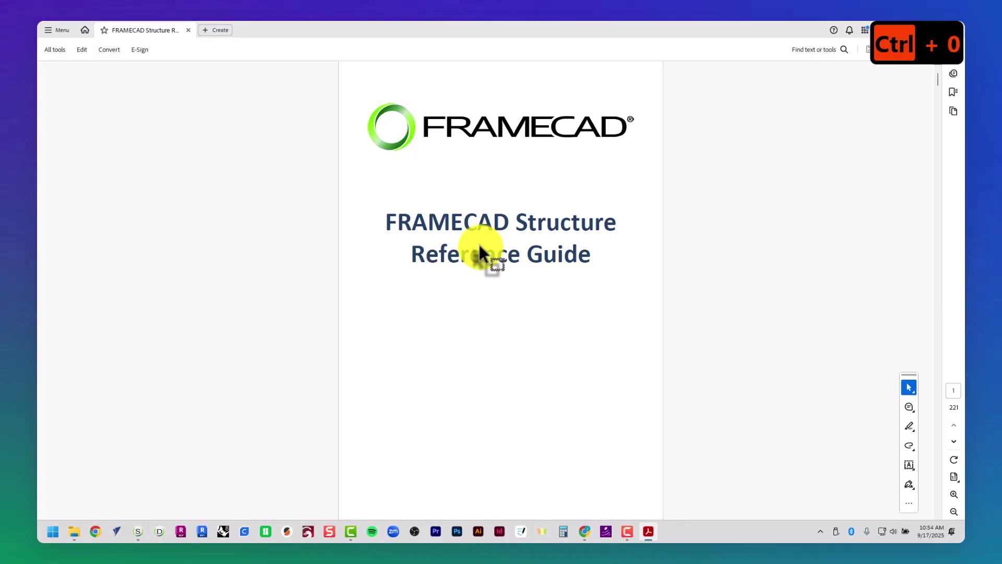
- Look through the reference guide's table of contents for the section on creating a custom border
scroll(474, 256, down, 10)
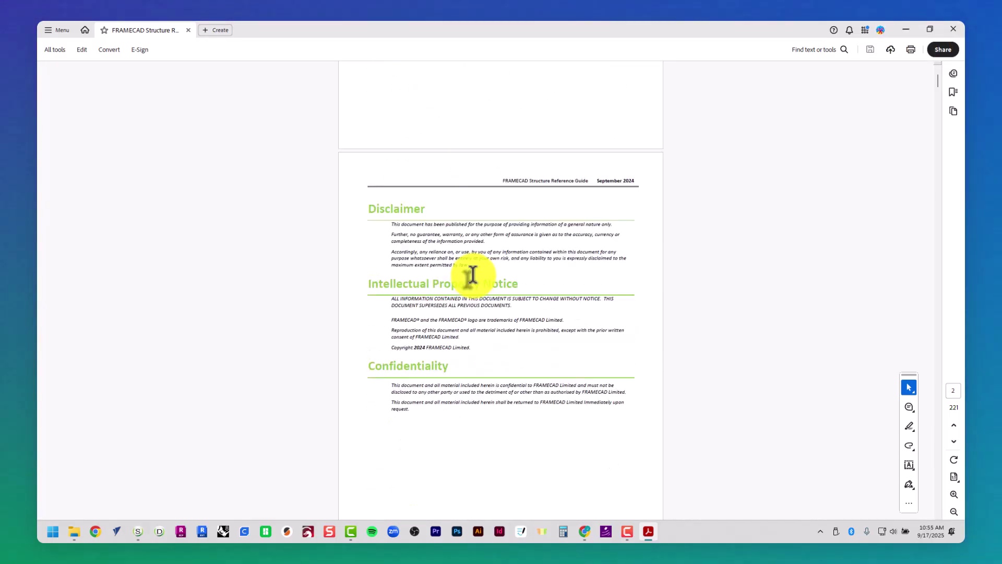
scroll(473, 286, down, 10)
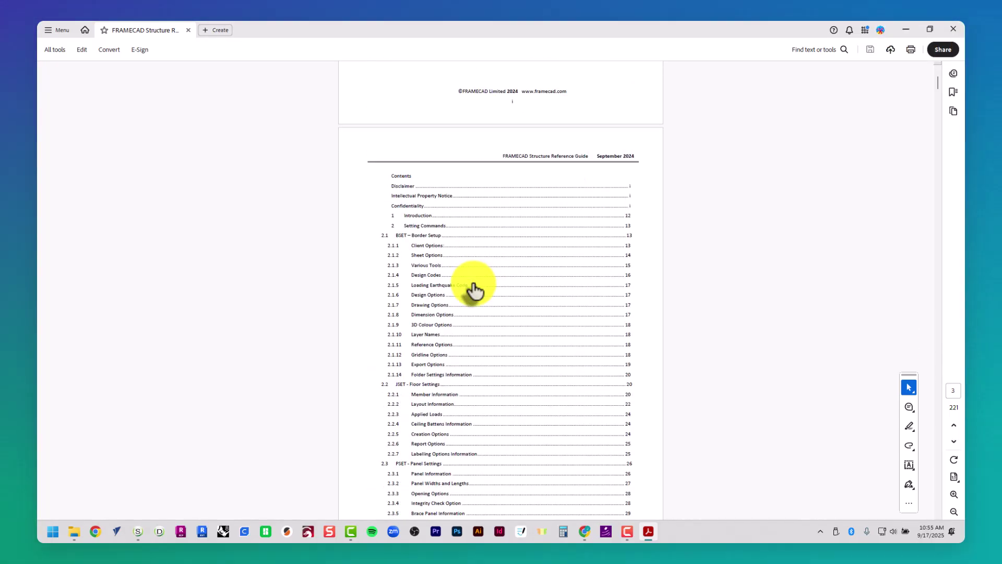
scroll(474, 289, down, 10)
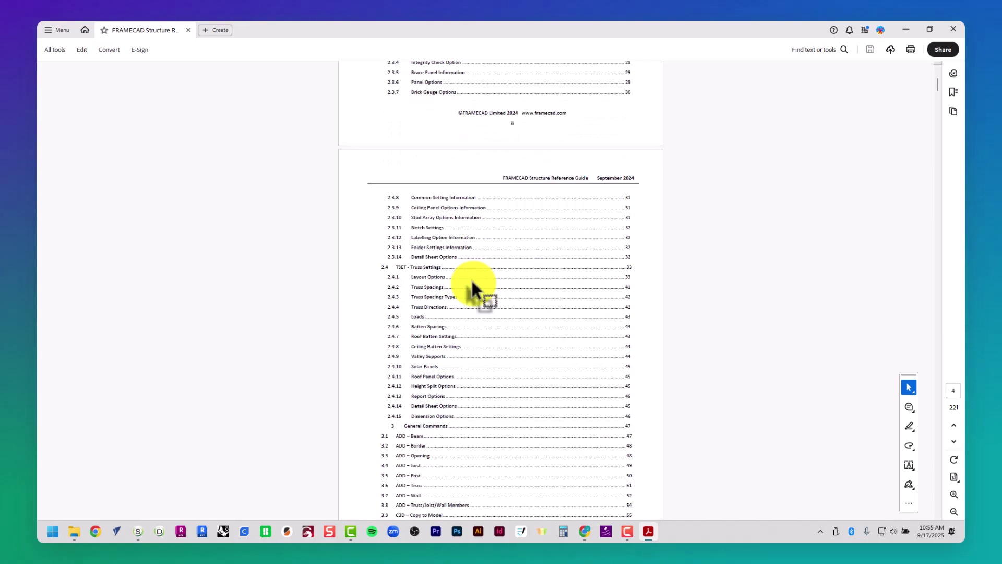
scroll(474, 288, down, 3)
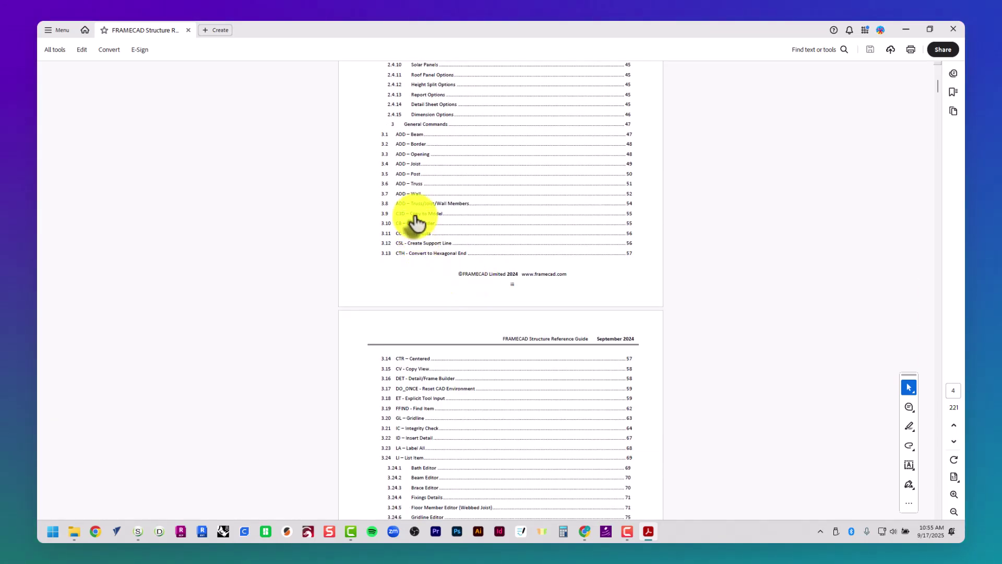
scroll(416, 222, down, 8)
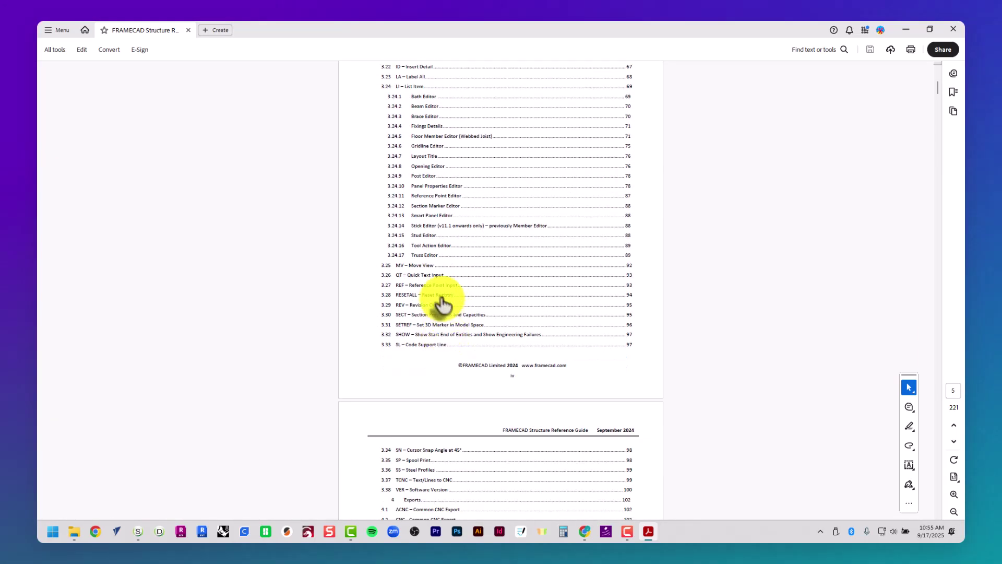
scroll(427, 328, down, 15)
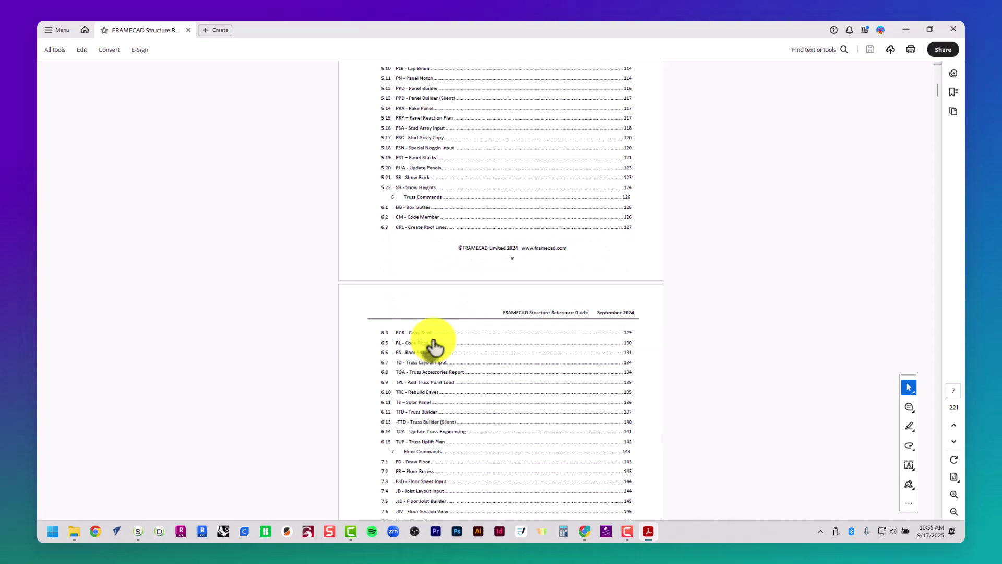
scroll(434, 346, down, 7)
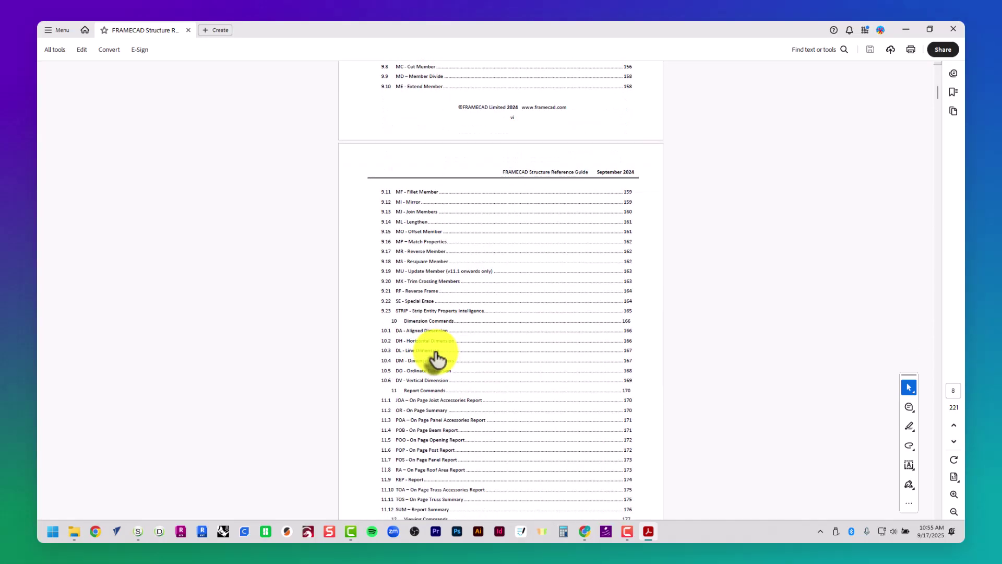
scroll(438, 360, down, 7)
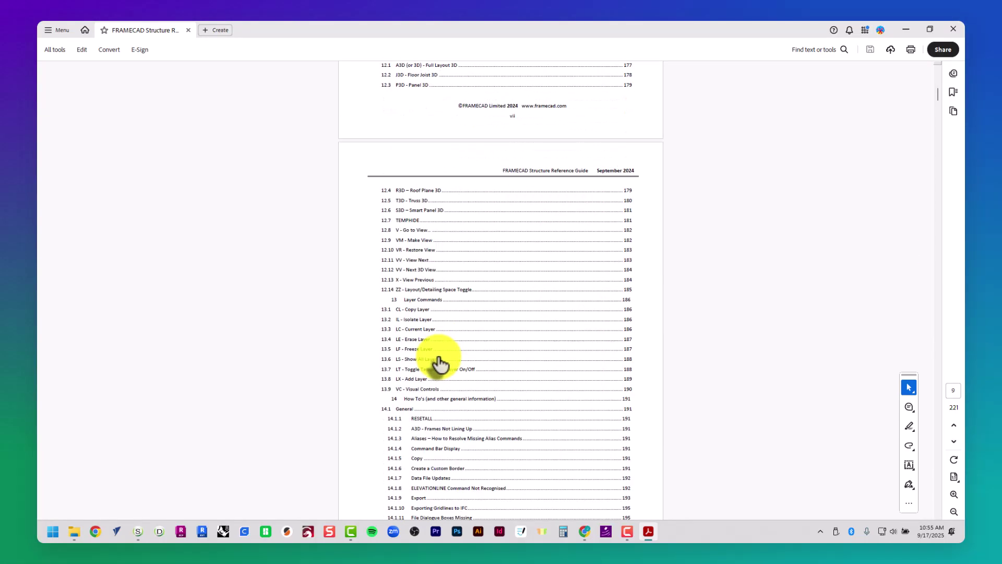
scroll(439, 362, down, 3)
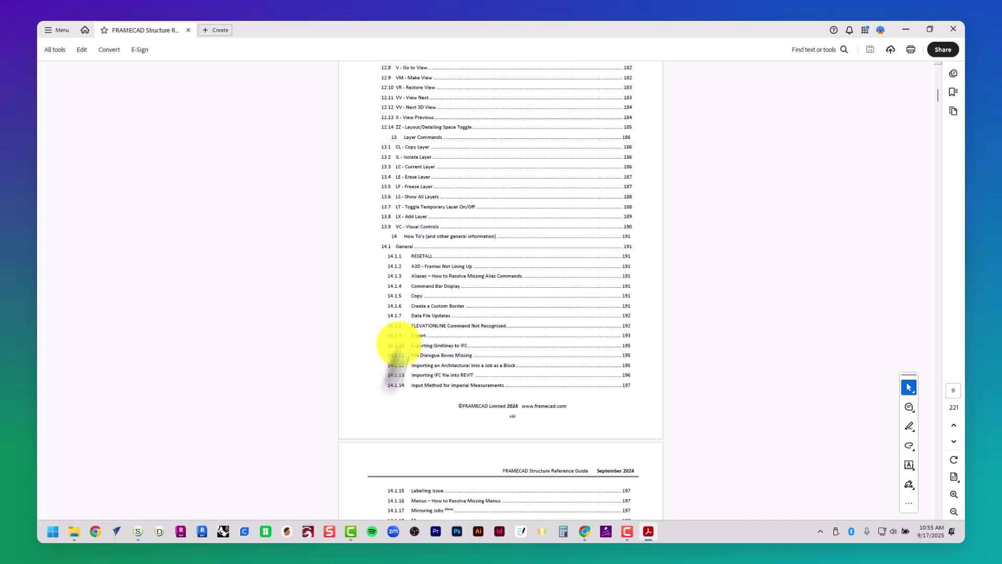
- Read section 14.1.6 Create a Custom Border in the reference guide, and close the guide
click(429, 307)
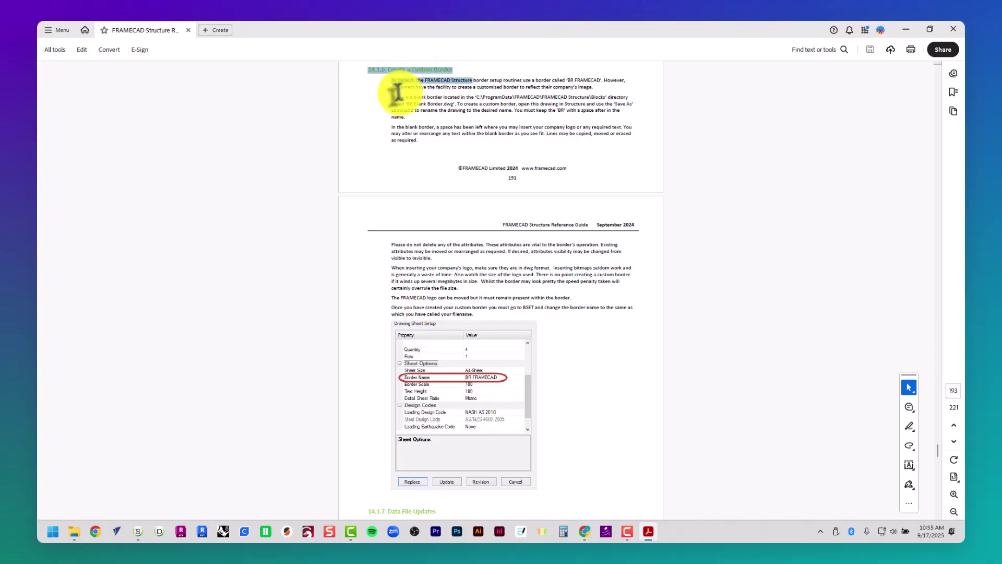
scroll(477, 230, down, 3)
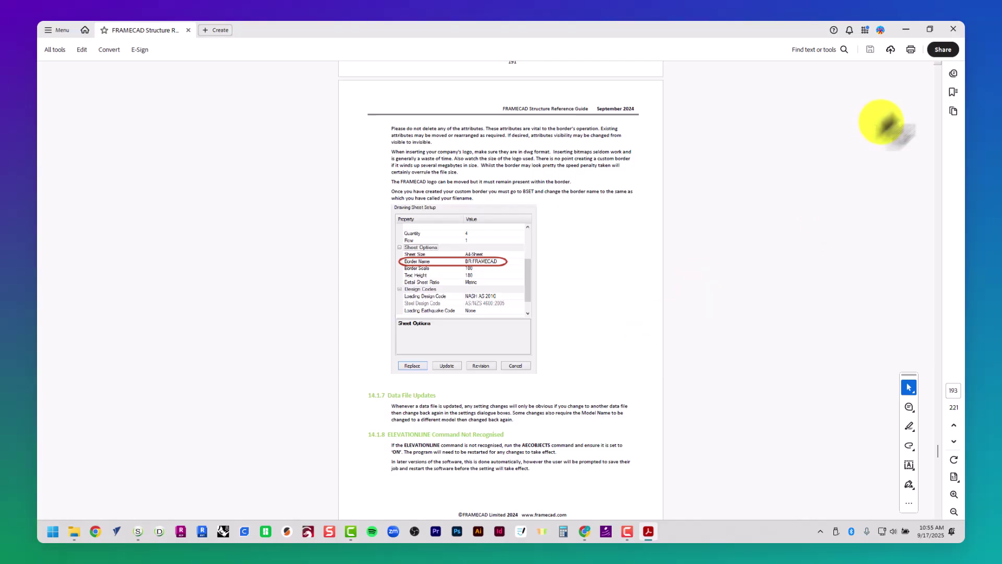
click(951, 32)
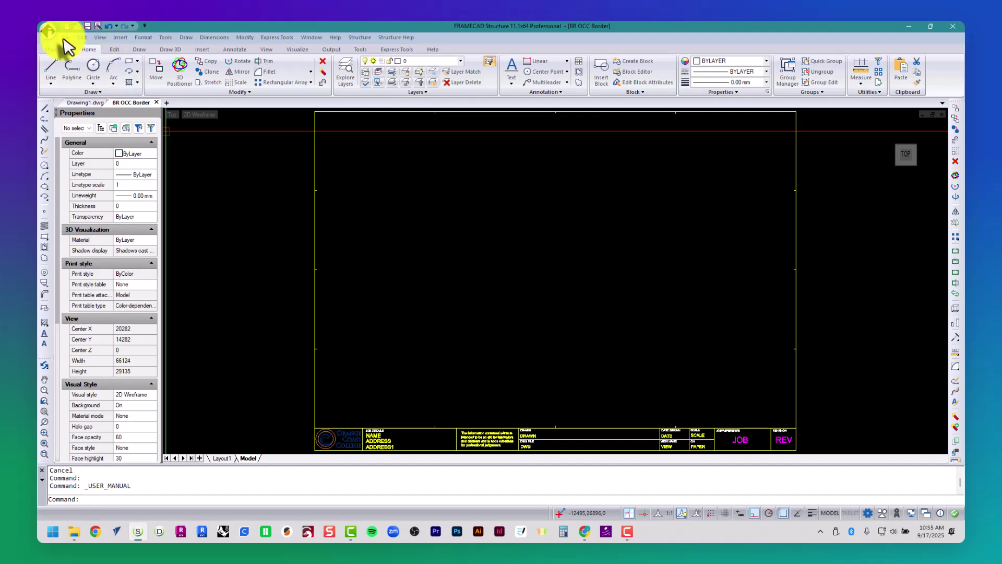
- Start opening an existing drawing and browse on the college Google Drive (J:) to My Drive, OCC, 2025
click(64, 38)
click(85, 59)
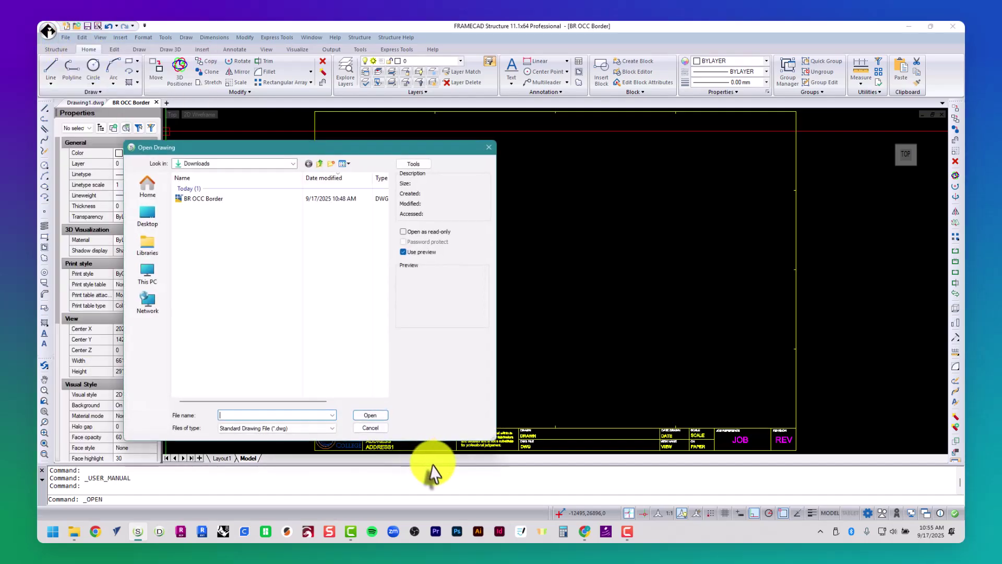
click(291, 164)
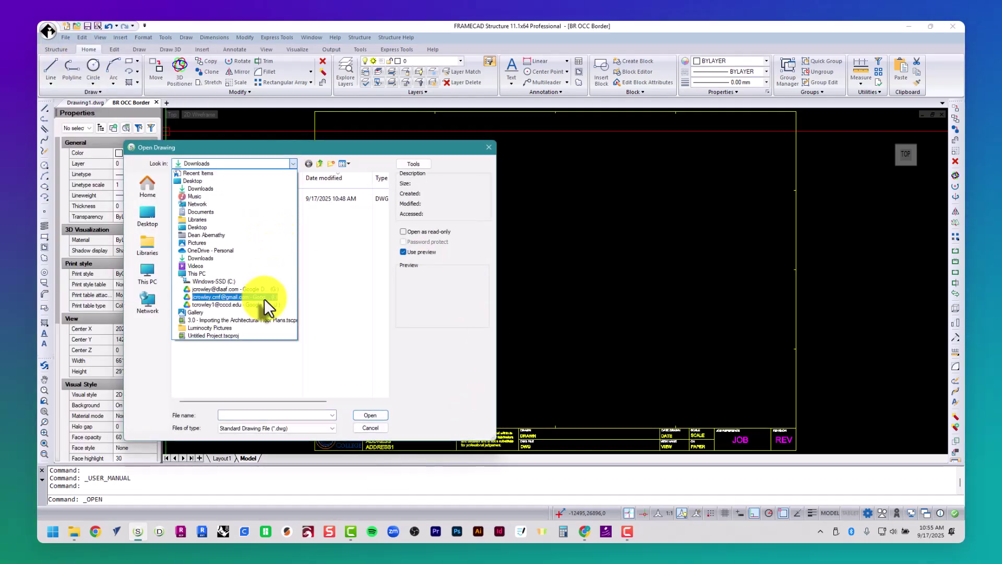
click(263, 301)
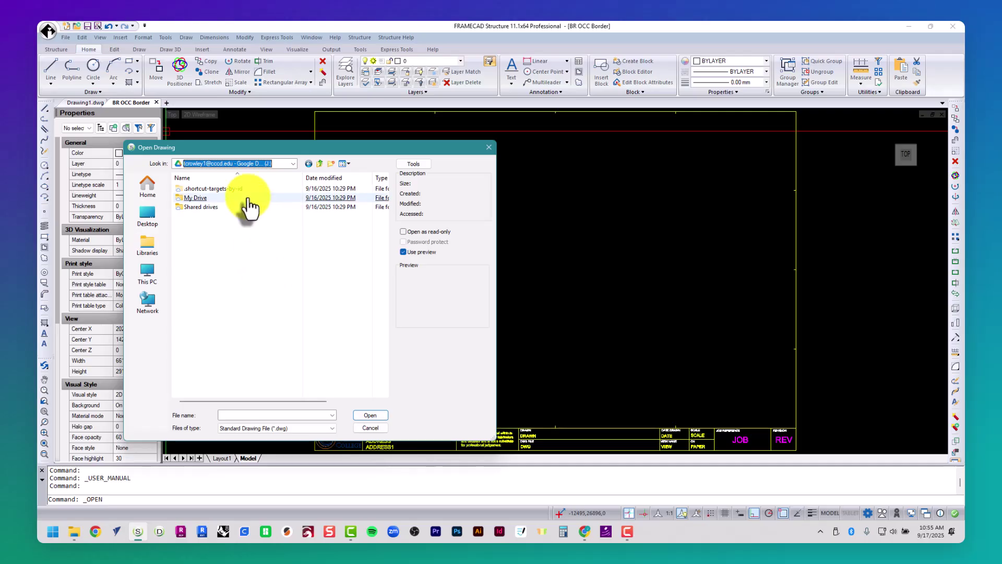
double_click(249, 199)
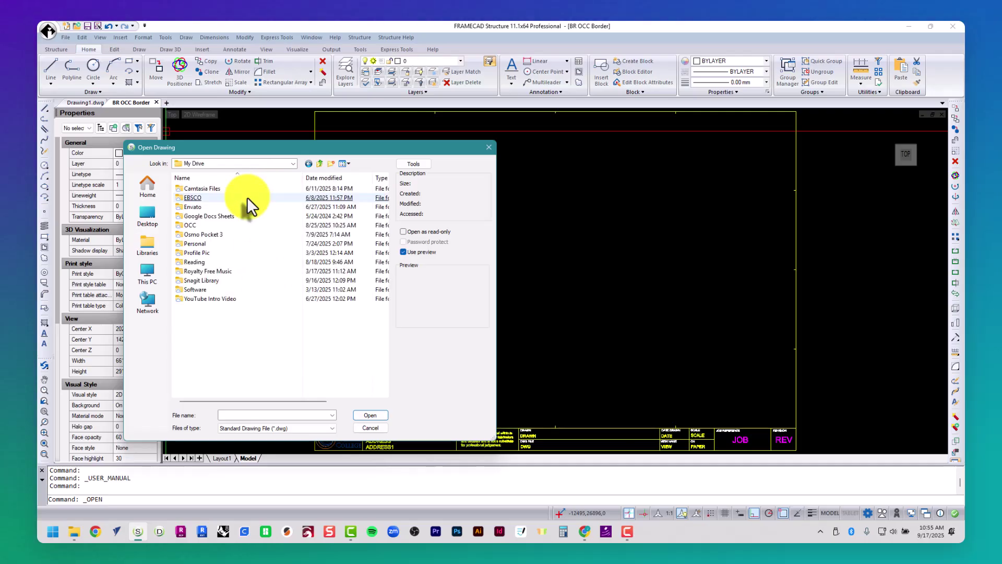
double_click(257, 228)
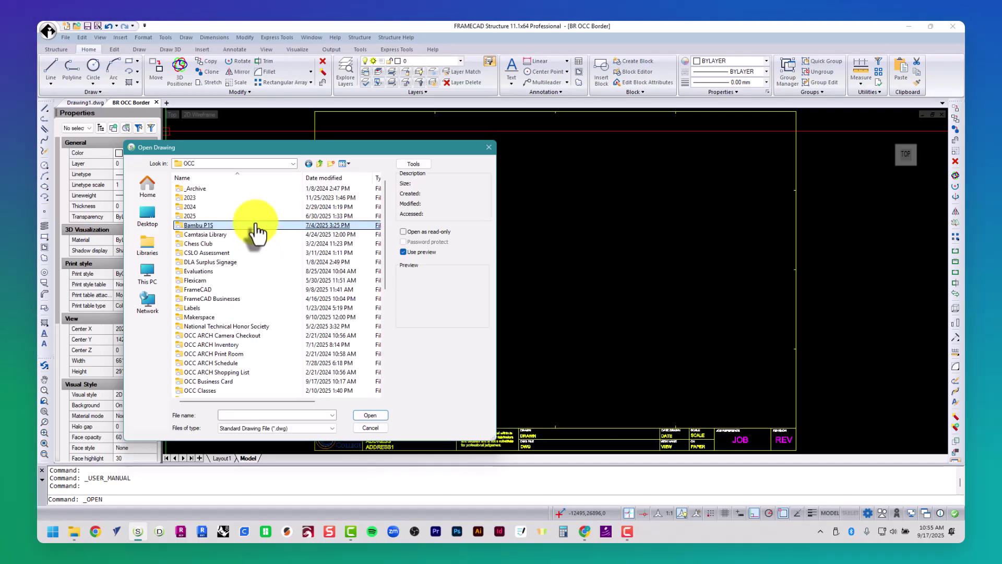
double_click(256, 216)
click(255, 218)
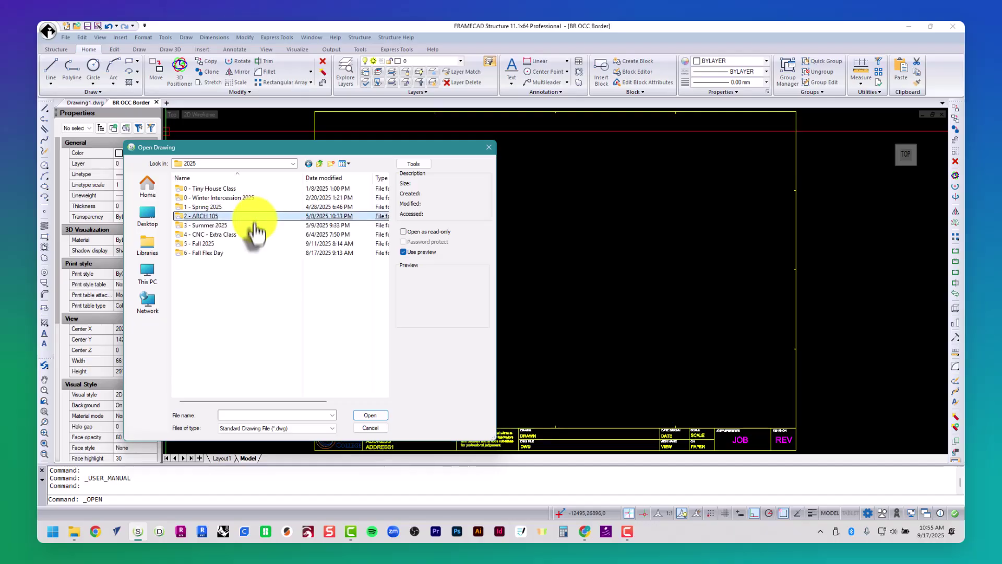
- Browse through 5 - Fall 2025, 6 - ARCH 121 - FrameCAD Studio 1 +2 and 1 - FCAD Studio 1 to 0 - Prepped Lecture
double_click(252, 244)
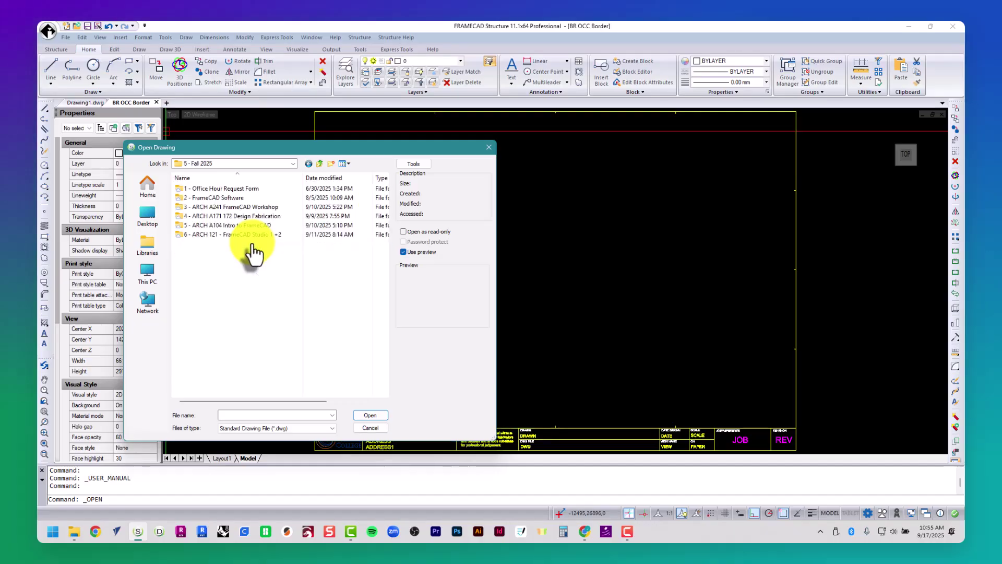
double_click(253, 235)
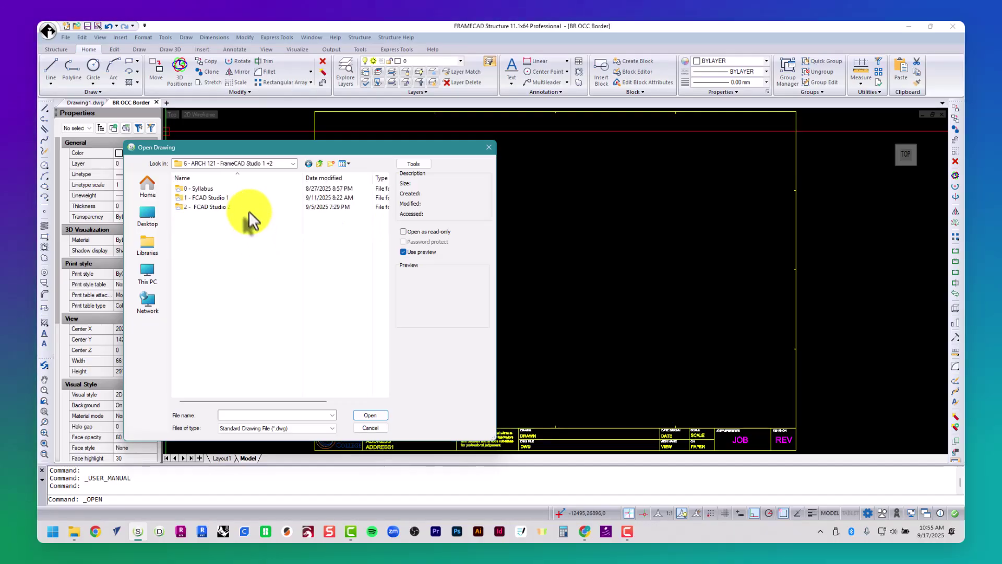
double_click(248, 205)
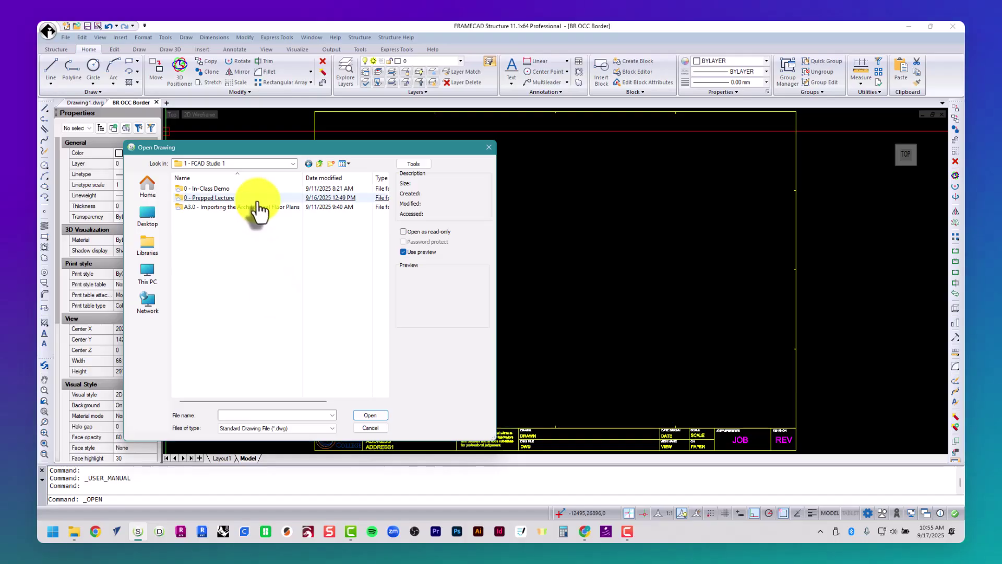
double_click(252, 200)
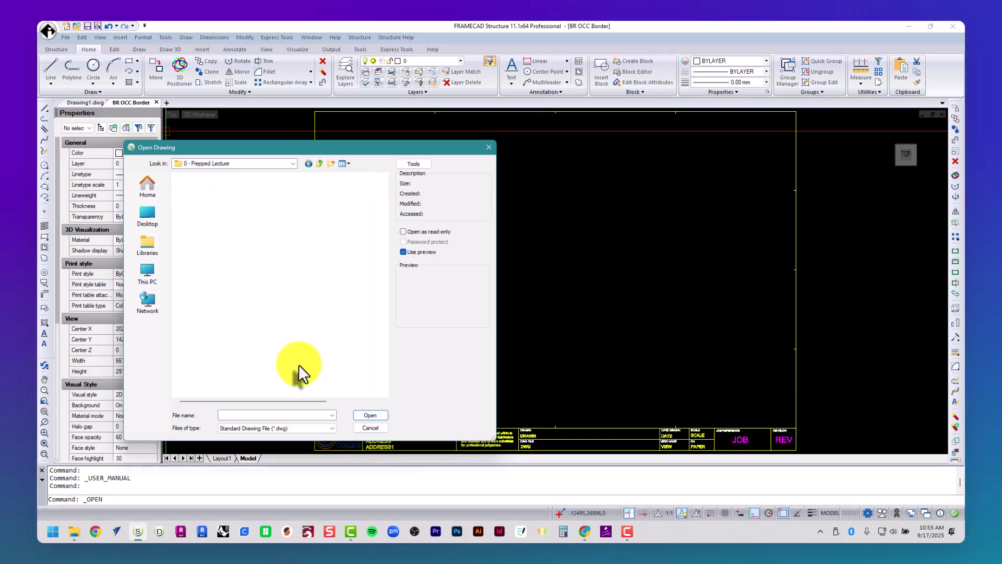
- Open the drawing 5.0 FCAD Res Project - TJC from the 0 - Prepped Lecture folder
click(267, 228)
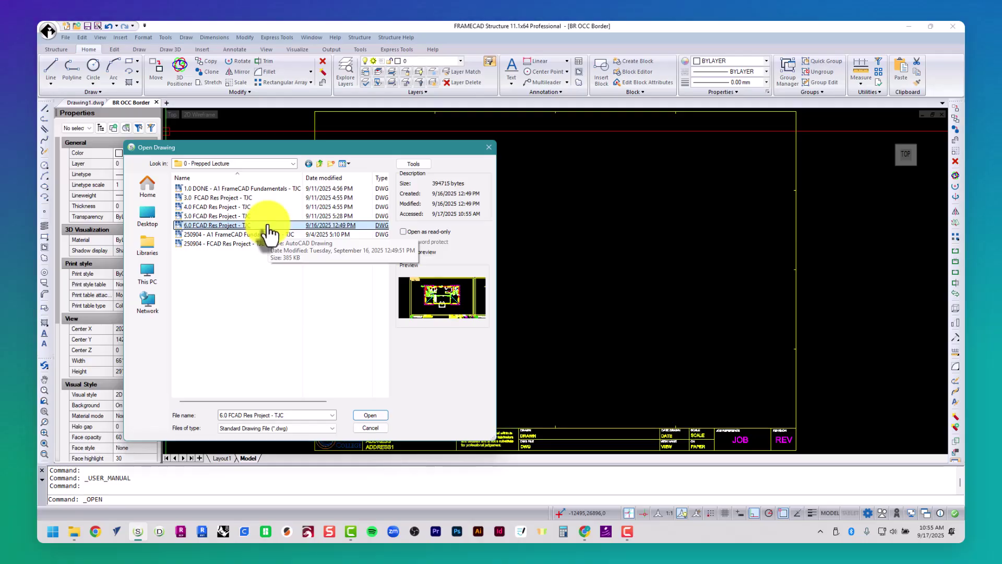
click(268, 217)
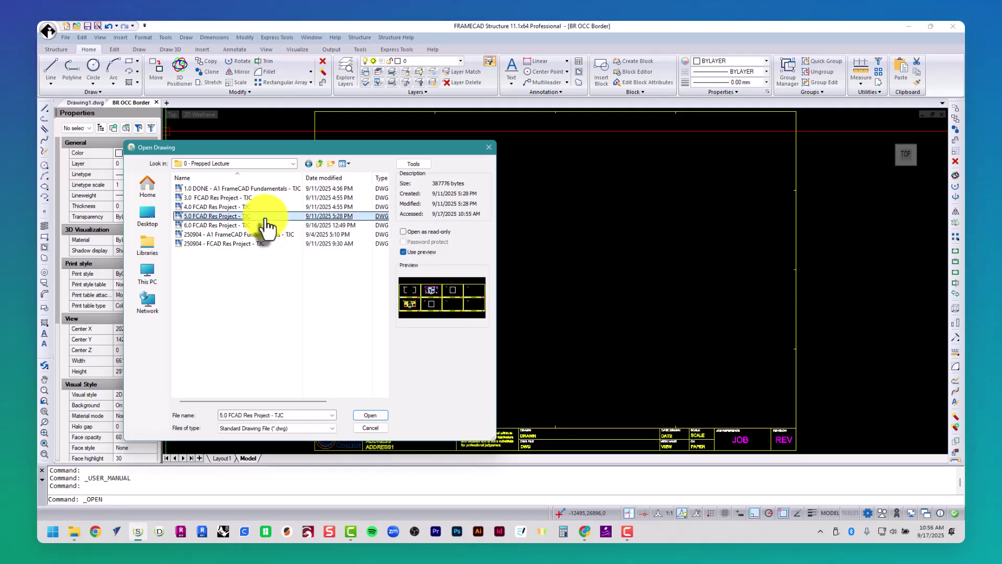
double_click(268, 218)
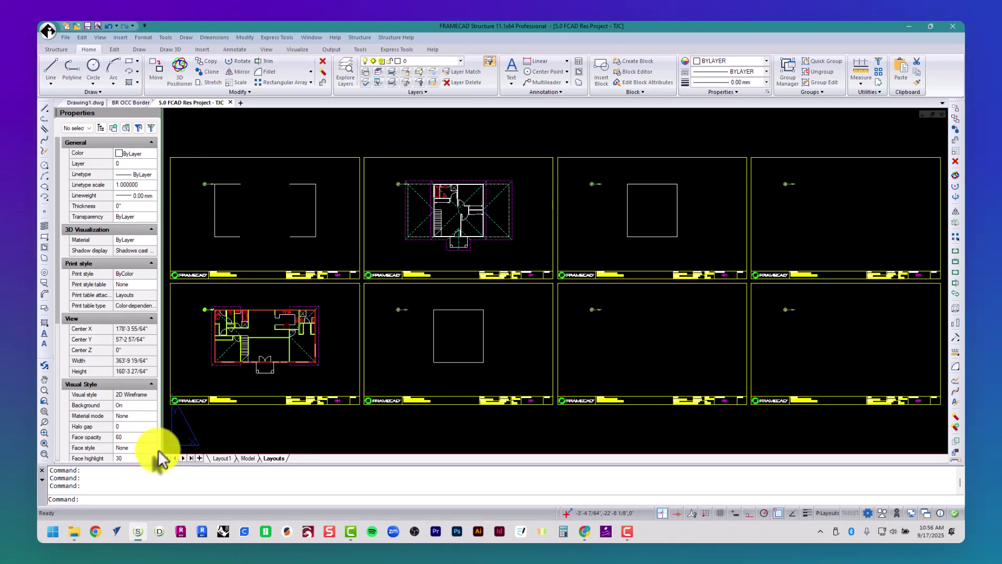
- Examine the title block of the lower-left sheet, from the logo and job details to the drawn, date, scale and job reference fields
scroll(173, 418, up, 5)
scroll(176, 412, up, 4)
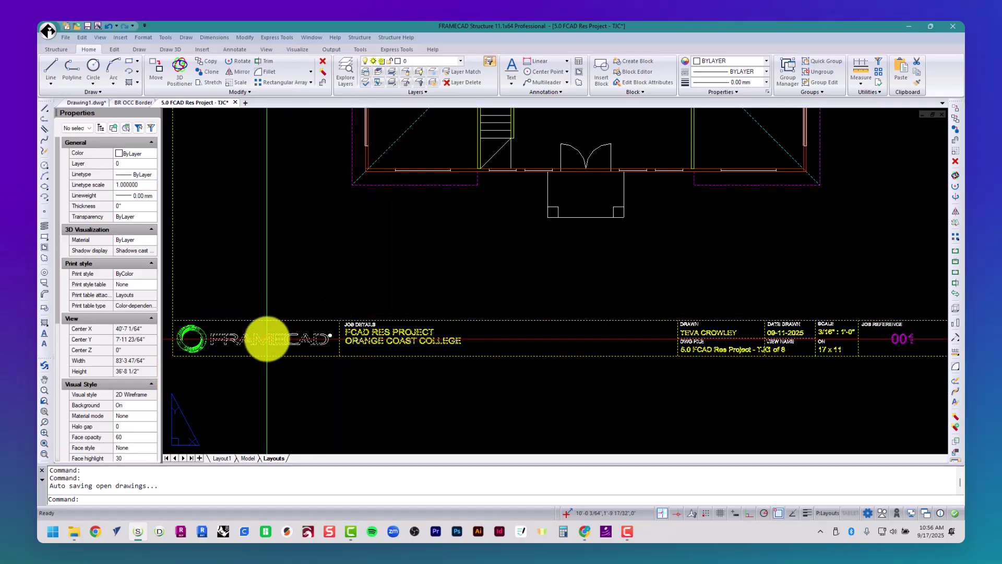
scroll(180, 344, up, 5)
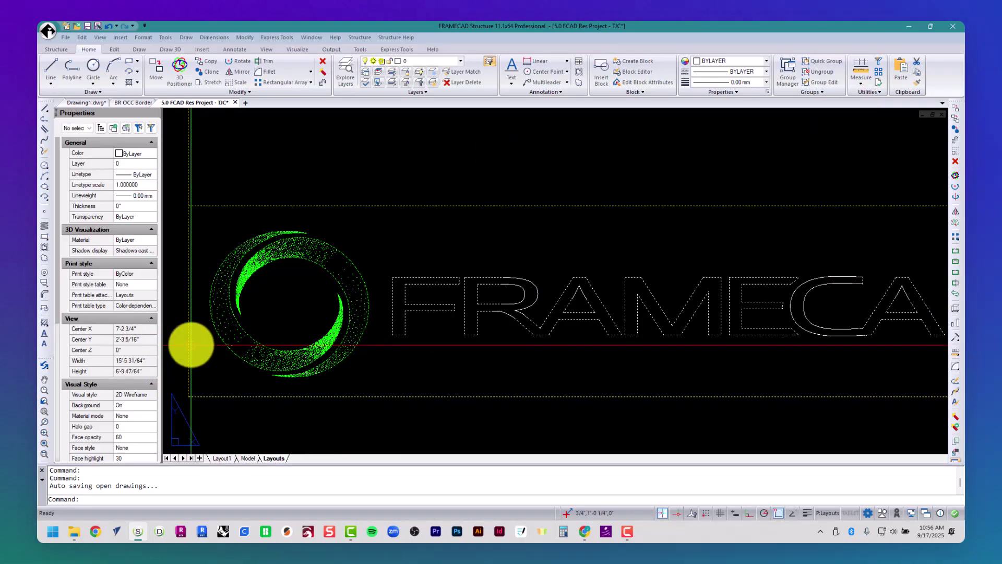
scroll(189, 346, down, 4)
middle_drag(635, 350, 268, 340)
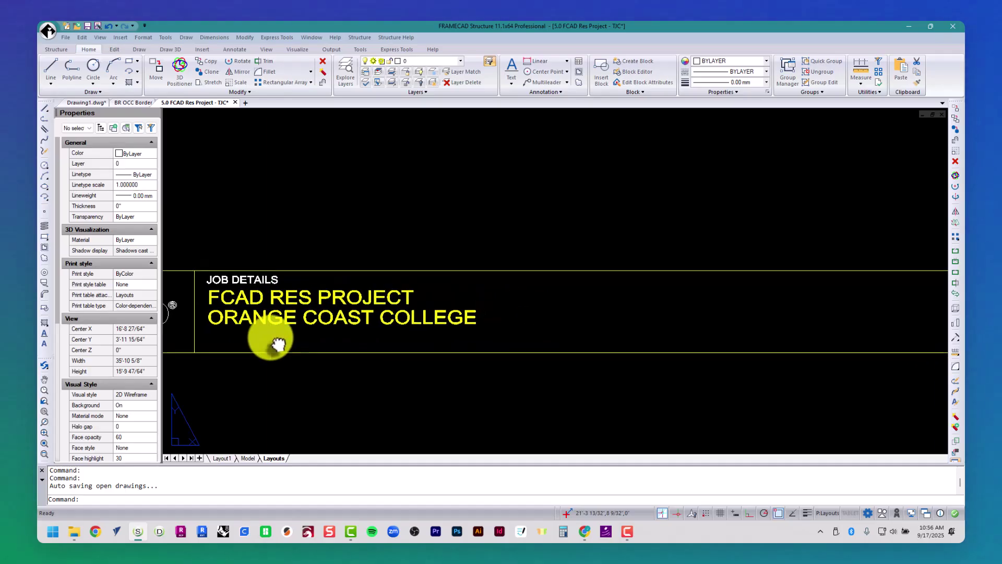
scroll(269, 337, down, 3)
mouse_move(569, 354)
middle_down()
mouse_move(501, 351)
mouse_move(327, 385)
middle_up()
scroll(497, 385, up, 5)
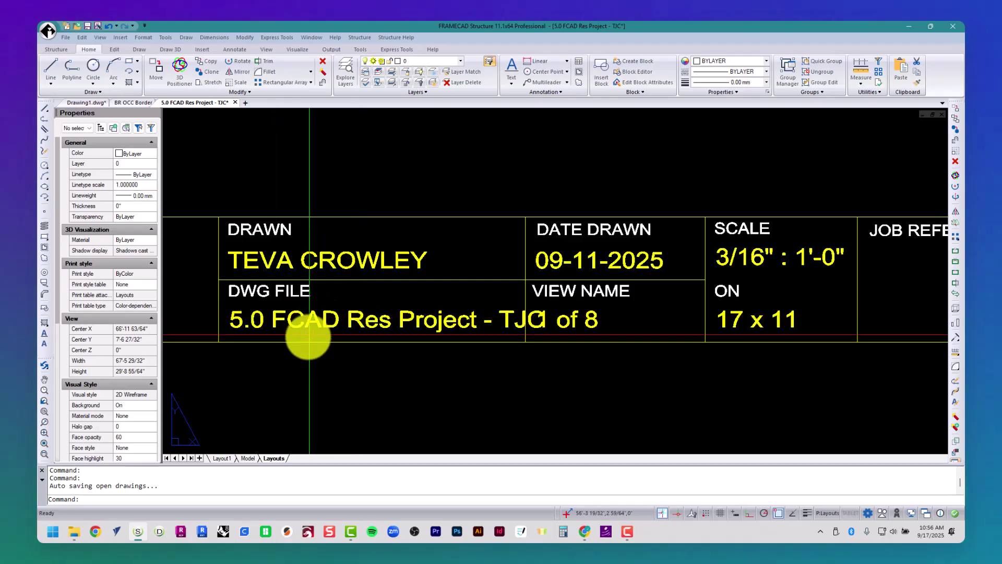
middle_drag(634, 378, 440, 364)
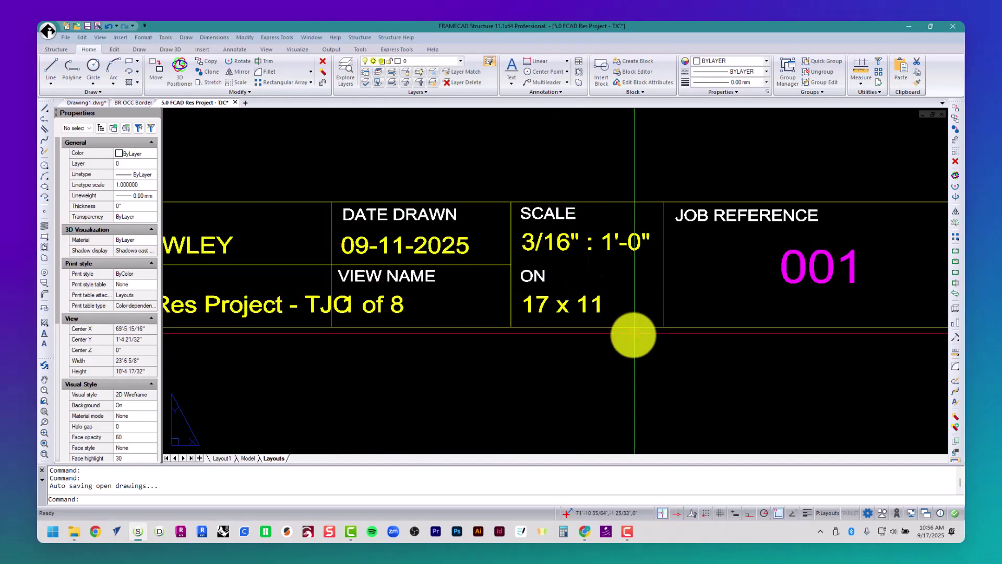
scroll(628, 338, down, 6)
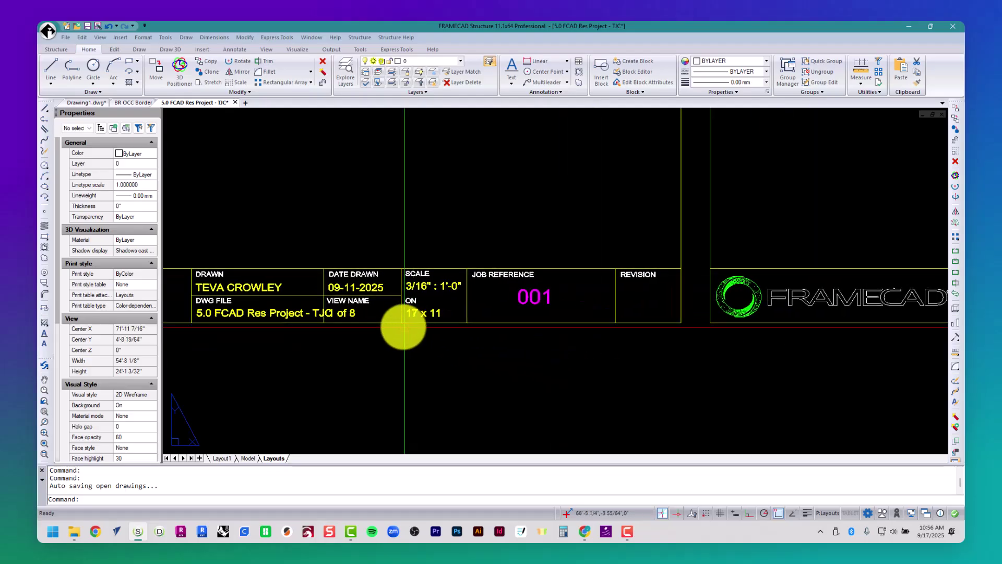
- Examine the title block's drawn, date and job reference fields, and review the matching project values in the bset settings
scroll(410, 327, down, 2)
scroll(394, 329, up, 6)
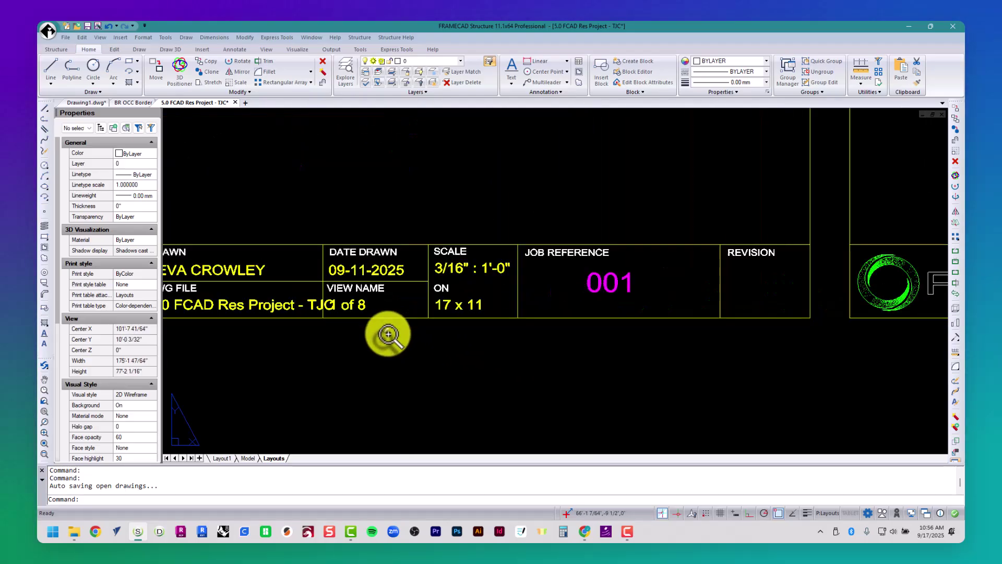
middle_drag(387, 334, 510, 347)
scroll(503, 358, up, 3)
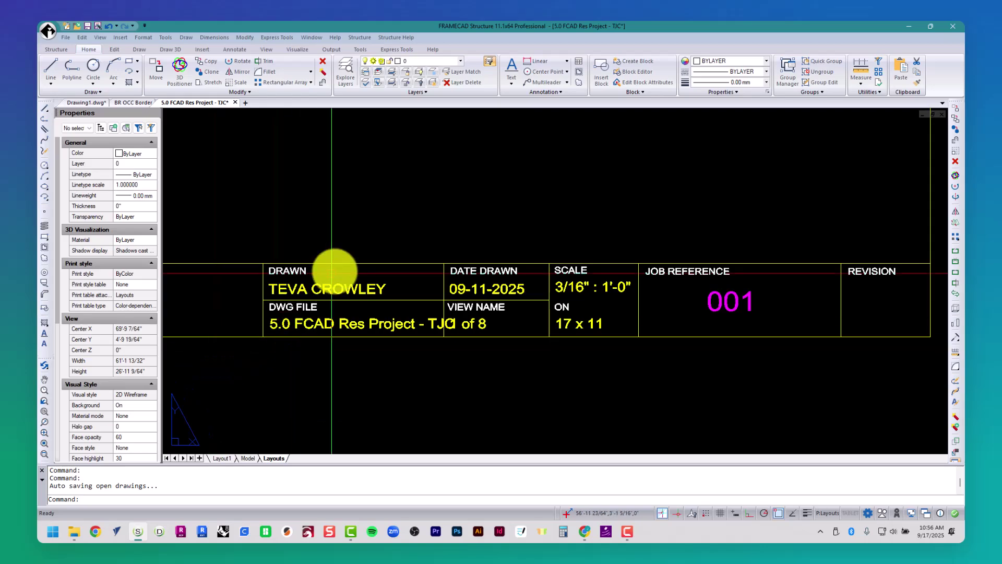
text(set)
key(Return)
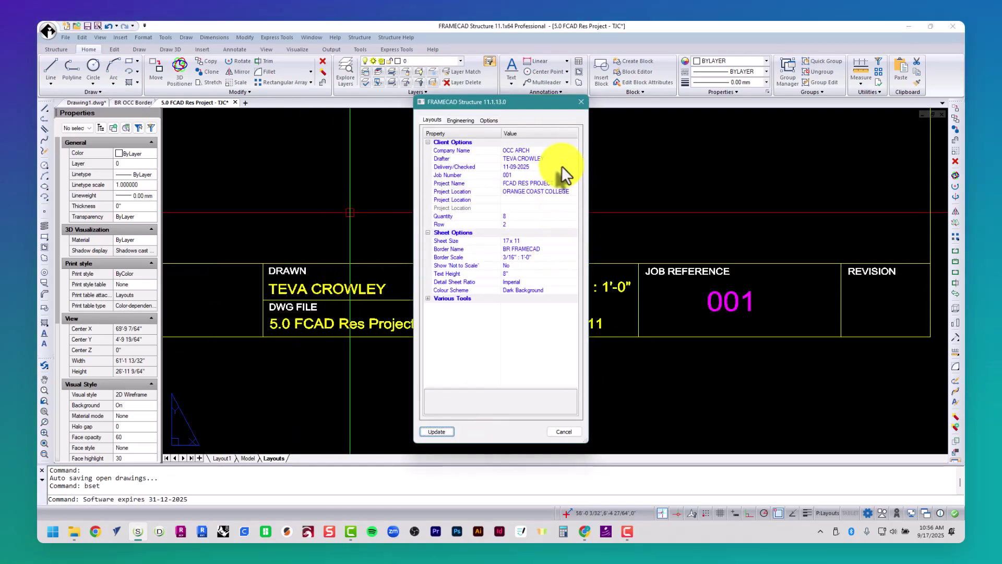
click(581, 103)
- Examine the DWG File and View Name fields of the title block up close, and view all the layout sheets
scroll(448, 358, up, 3)
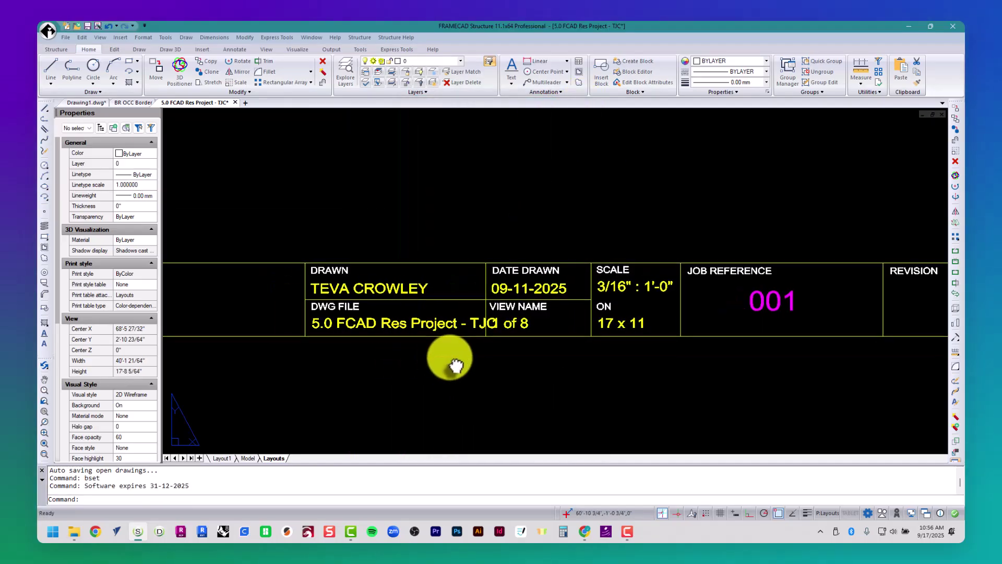
scroll(365, 347, up, 1)
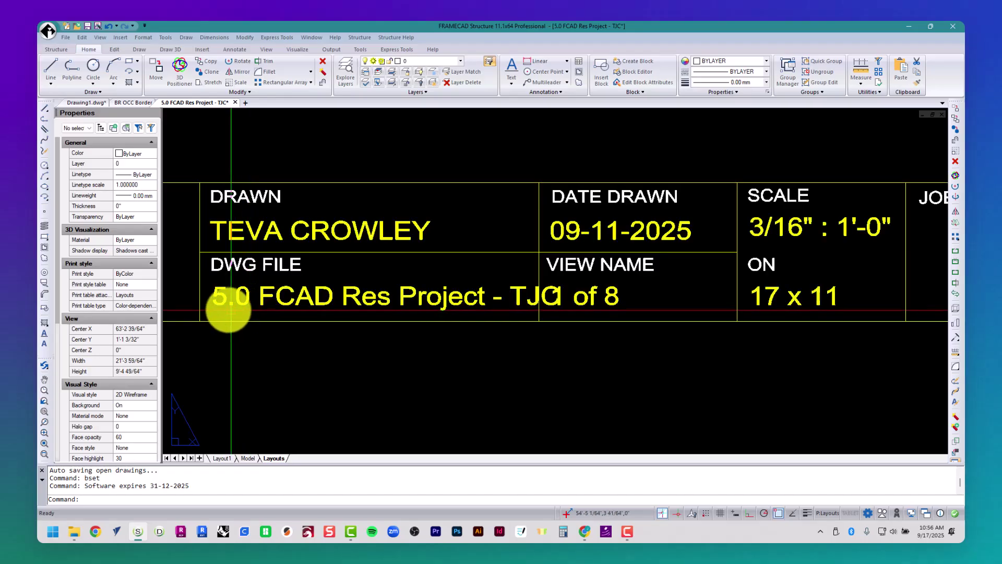
click(205, 341)
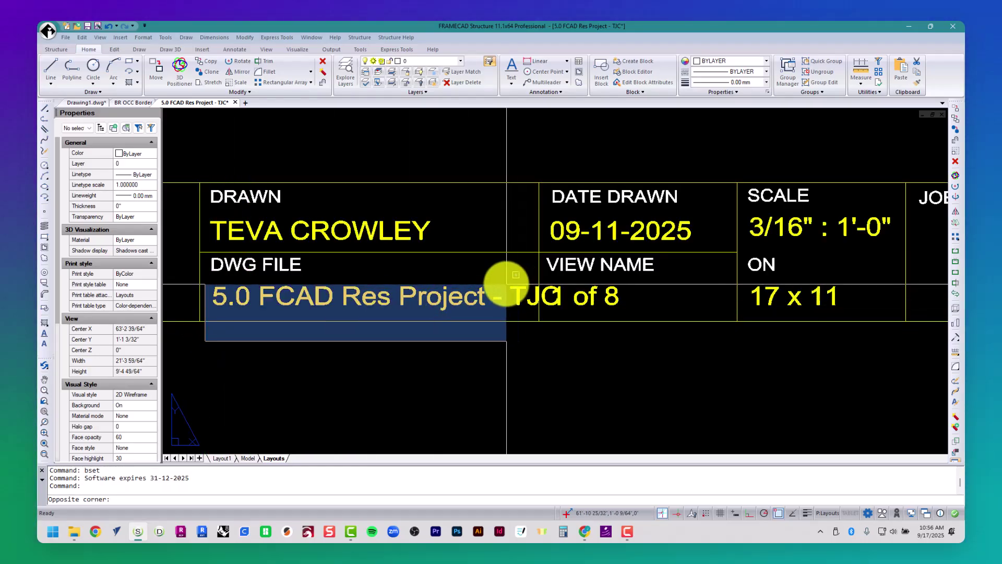
click(536, 392)
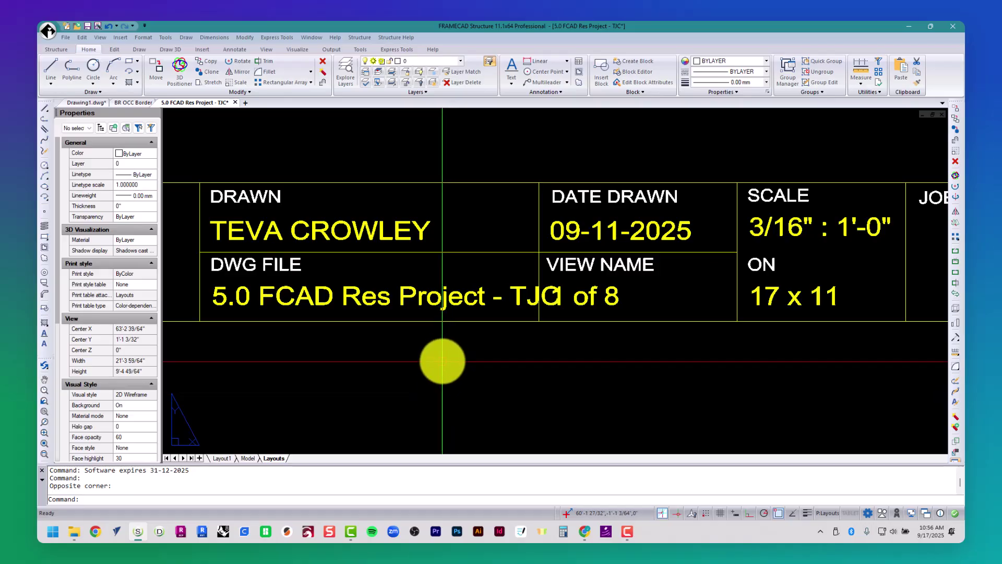
middle_click(440, 360)
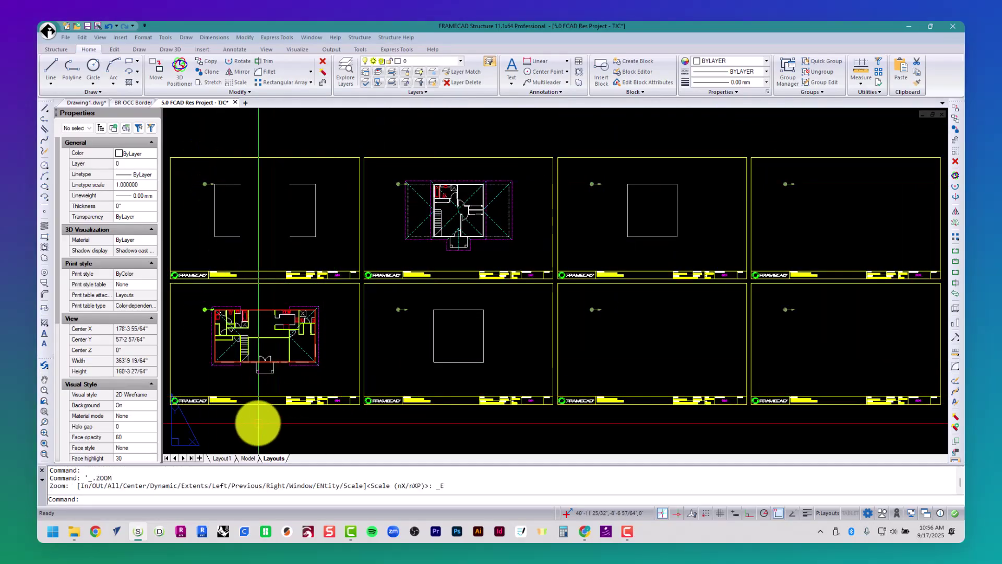
scroll(172, 406, up, 10)
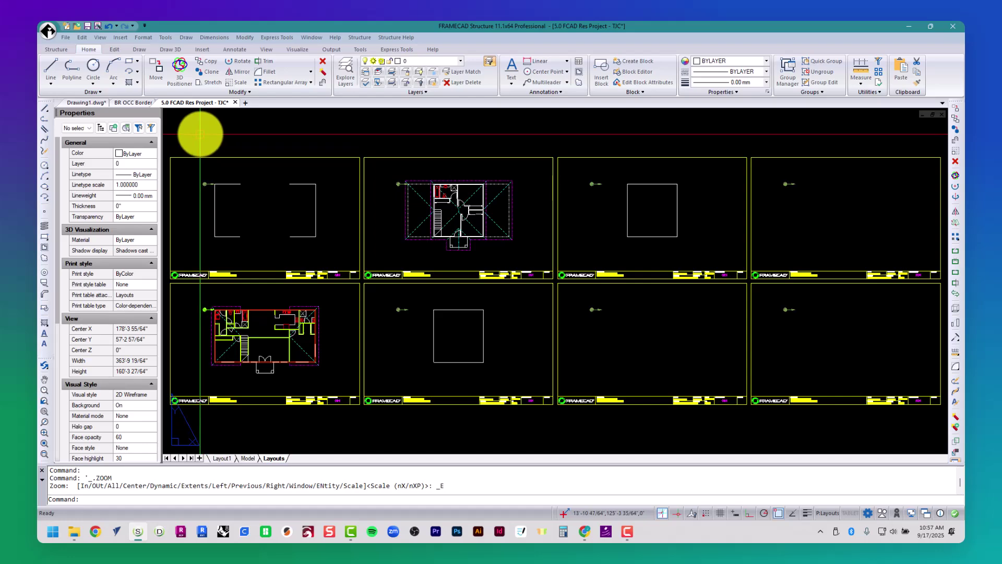
- Switch to the BR OCC Border drawing and examine the college logo and job details placeholders in its title block
click(133, 103)
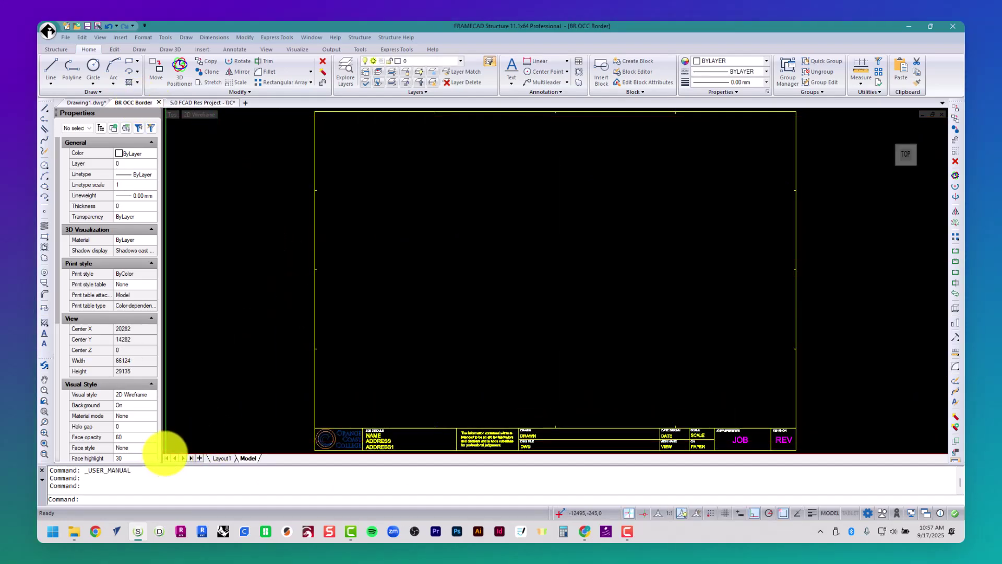
middle_drag(455, 406, 412, 329)
scroll(295, 379, up, 8)
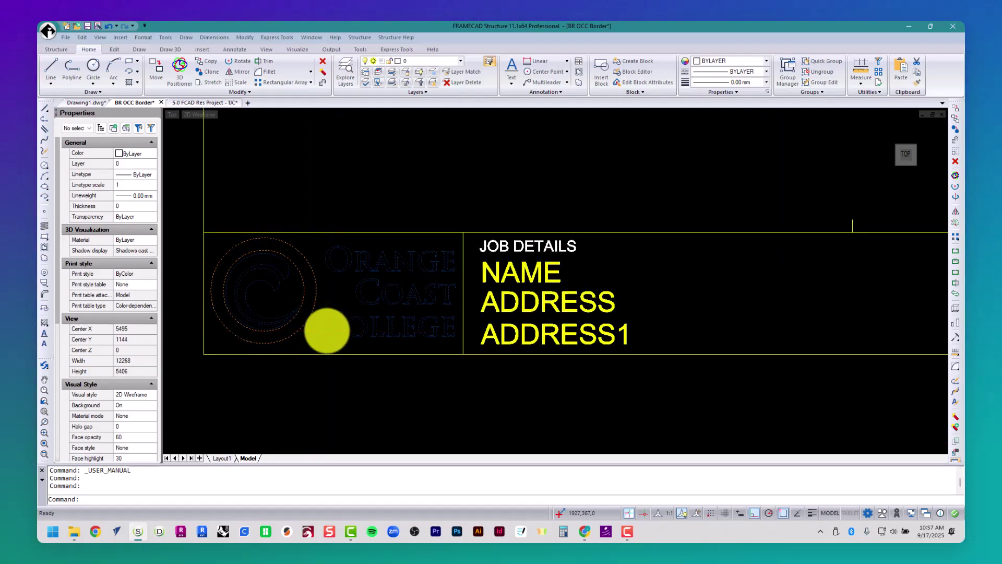
scroll(326, 330, down, 2)
middle_drag(507, 335, 336, 335)
scroll(310, 327, up, 3)
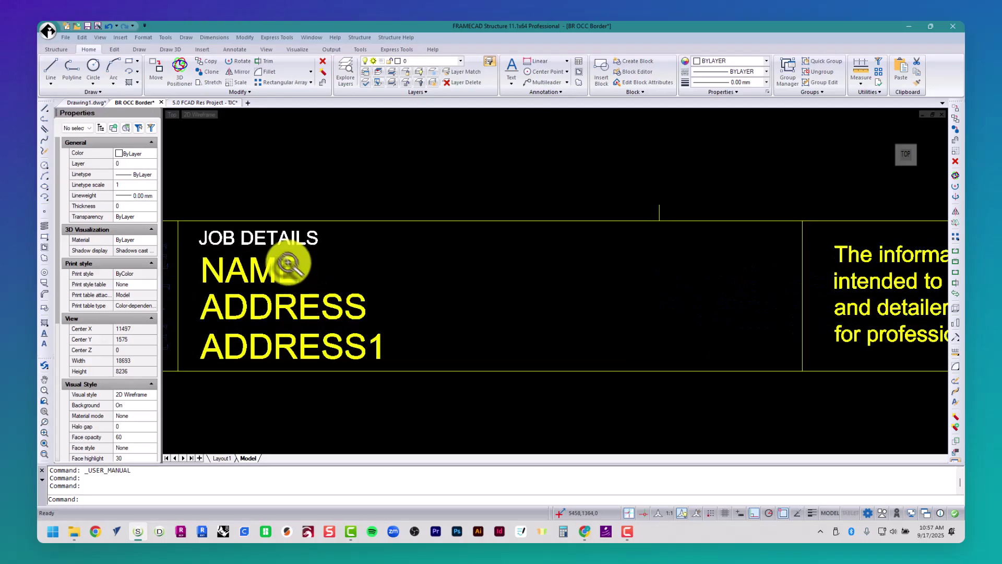
scroll(289, 347, down, 1)
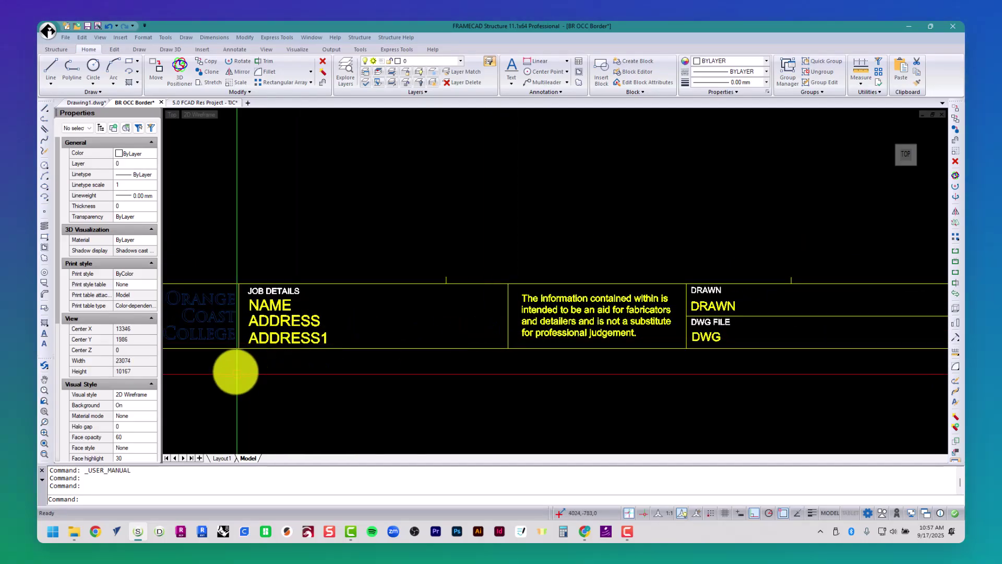
- Highlight the job details placeholders NAME, ADDRESS and ADDRESS1, and window the widened DWG File area
click(227, 360)
click(517, 274)
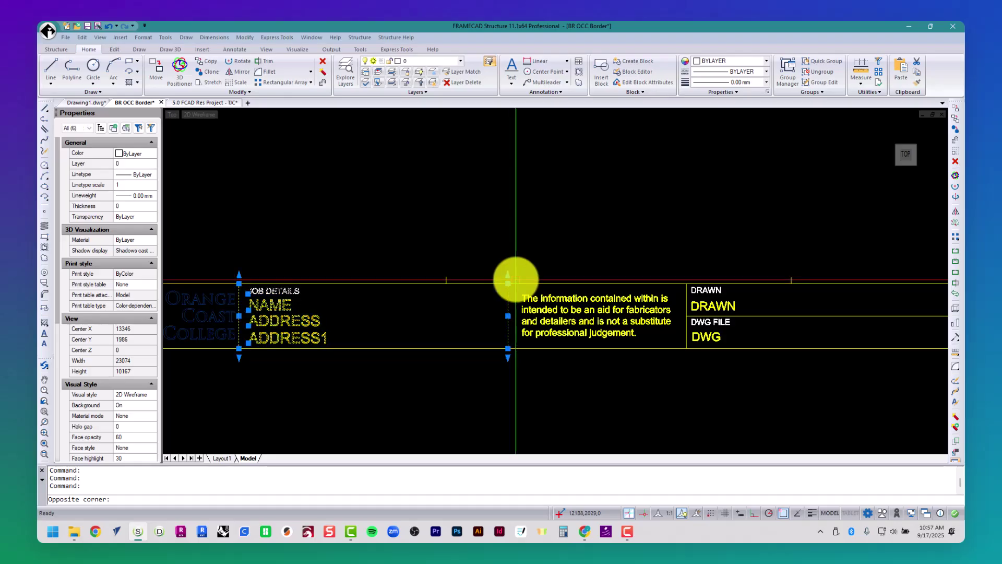
mouse_move(649, 374)
middle_down()
mouse_move(398, 358)
mouse_move(236, 363)
middle_up()
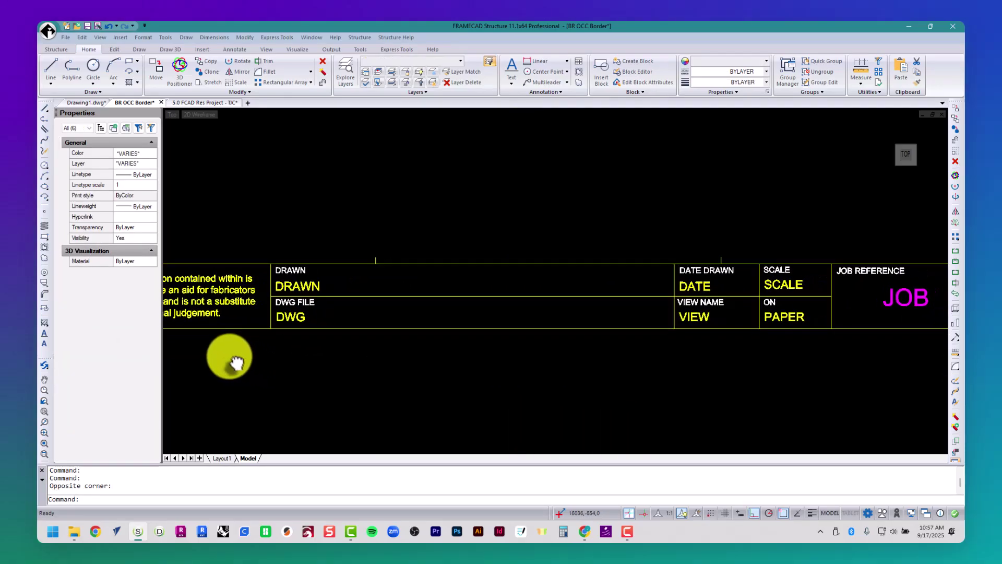
click(255, 347)
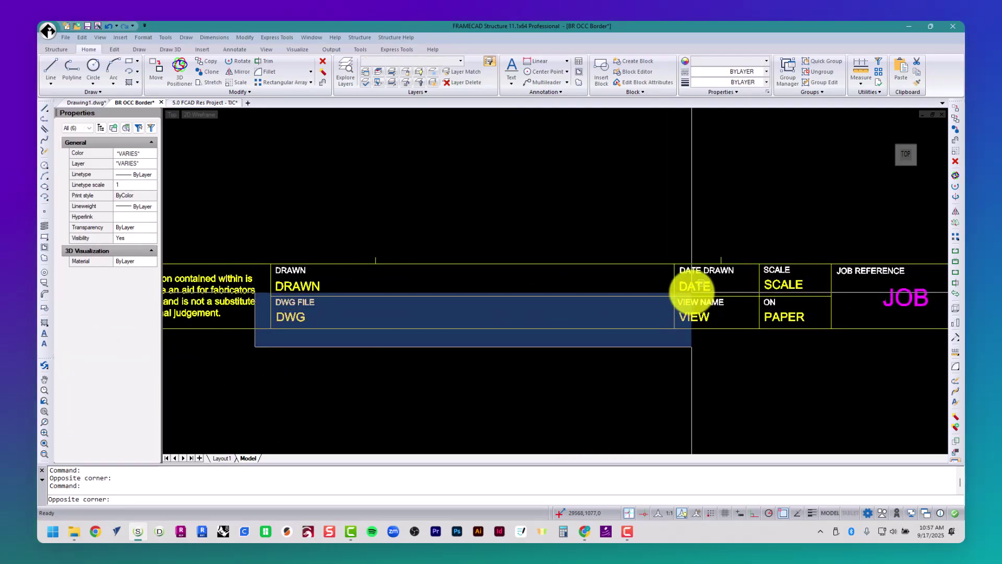
click(692, 291)
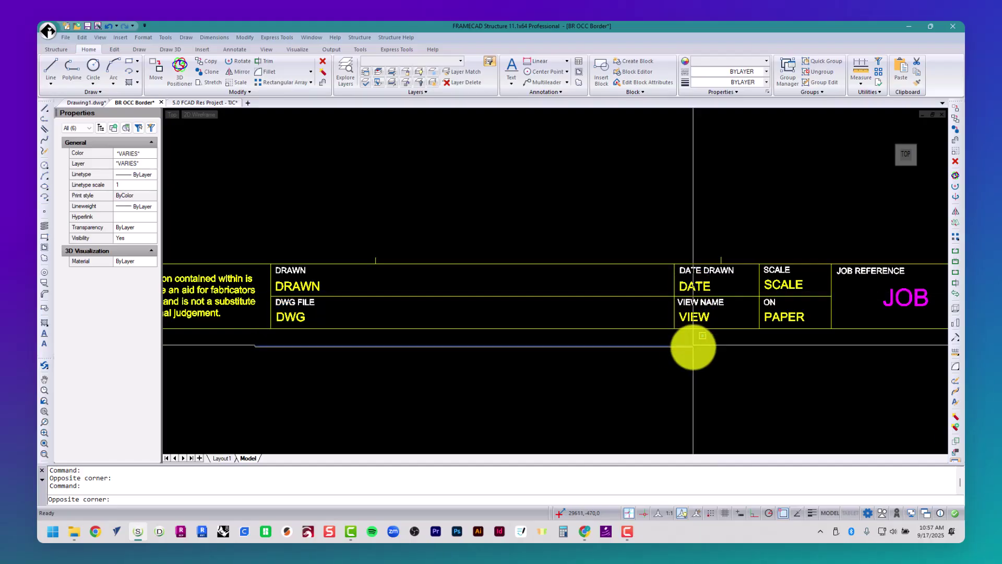
- Highlight the View Name label and its VIEW placeholder in the border's title block
mouse_move(671, 336)
middle_down()
mouse_move(604, 336)
mouse_move(442, 365)
middle_up()
scroll(443, 365, up, 5)
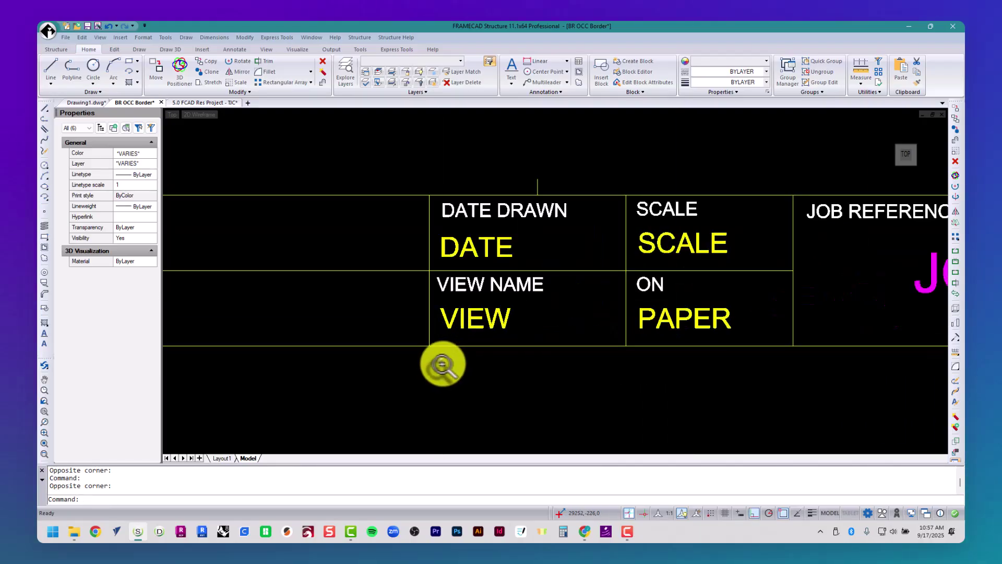
click(422, 361)
click(687, 238)
scroll(542, 393, down, 6)
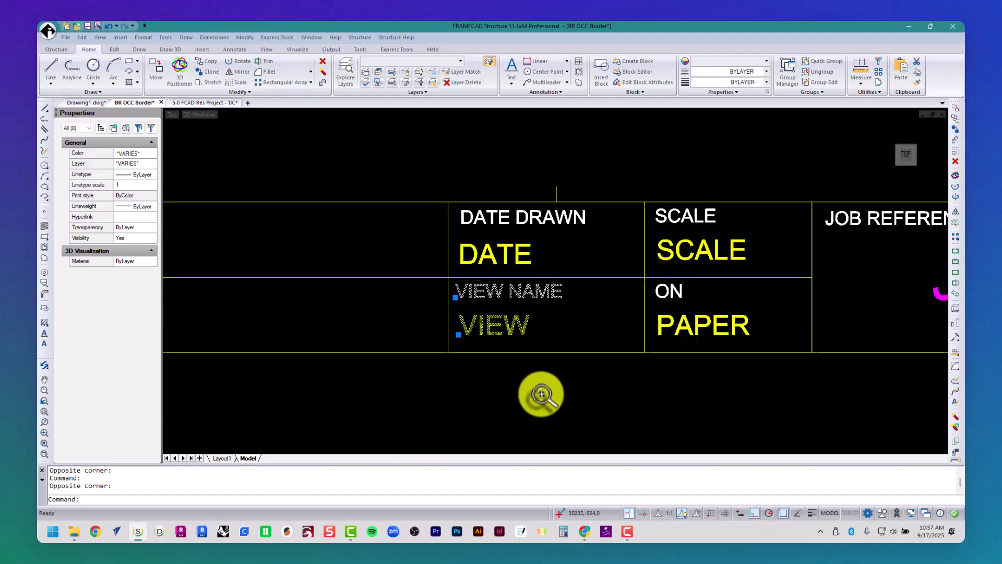
- Clear the selection, view the whole custom border, and return to the 5.0 FCAD Res Project - TJC drawing
key(Escape)
key(Escape)
key(Escape)
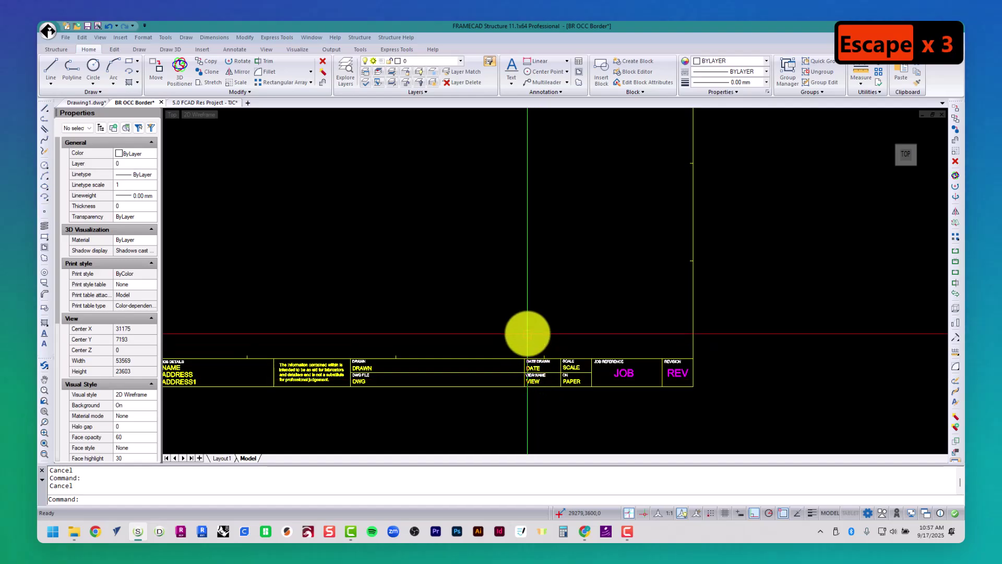
middle_click(527, 335)
middle_click(527, 334)
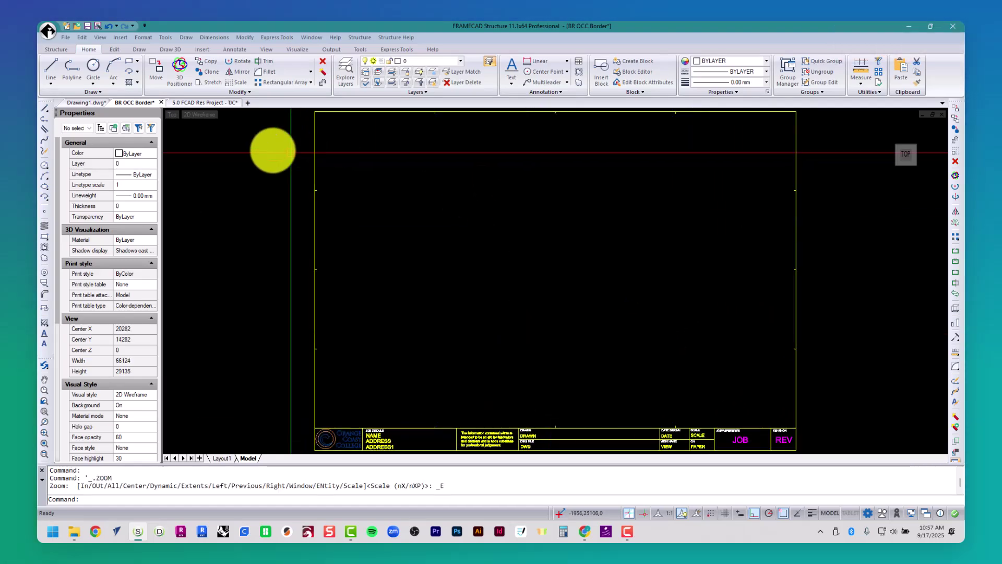
click(201, 103)
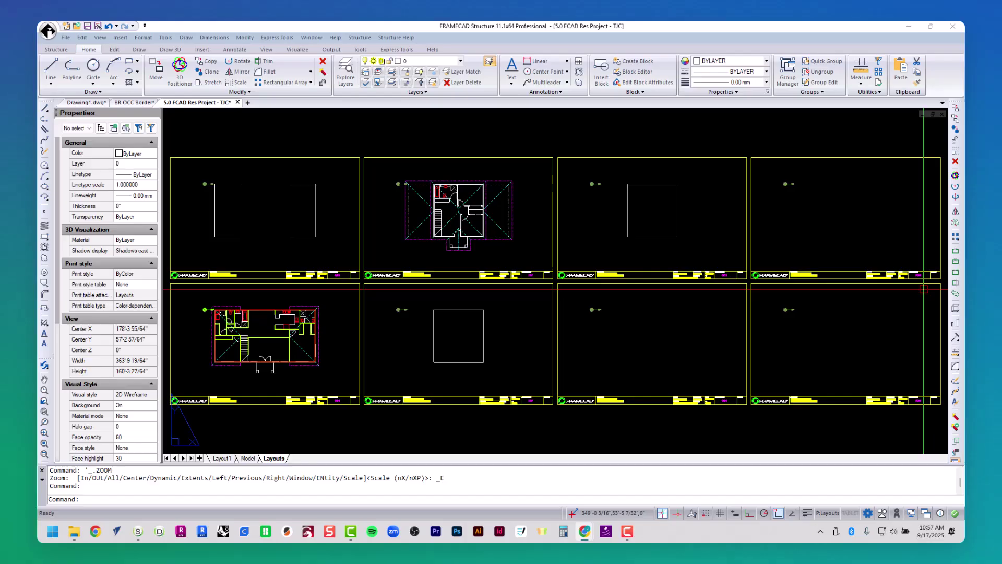
- Switch to File Explorer, open the Windows-SSD (C:) drive and locate the ProgramData folder
click(60, 537)
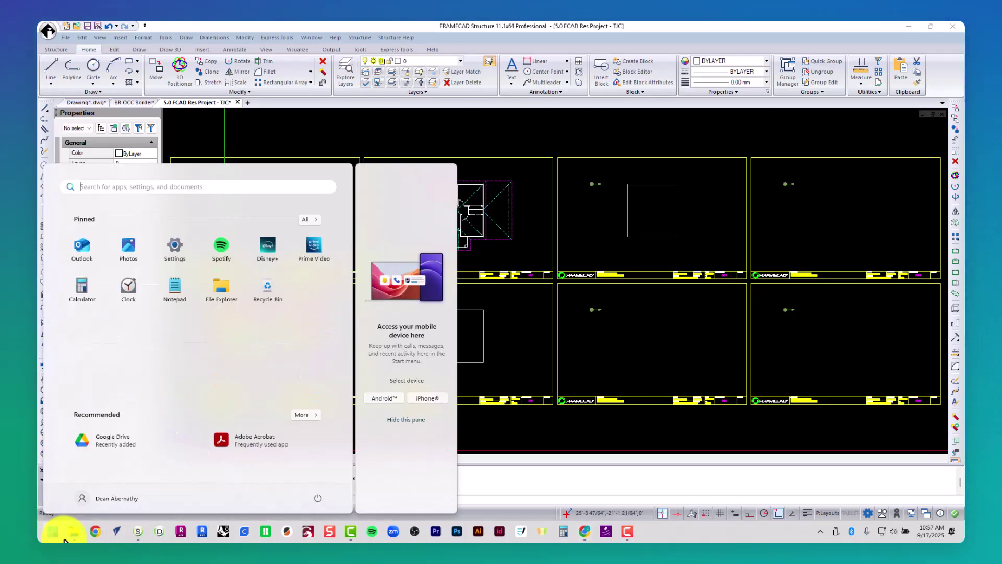
click(63, 538)
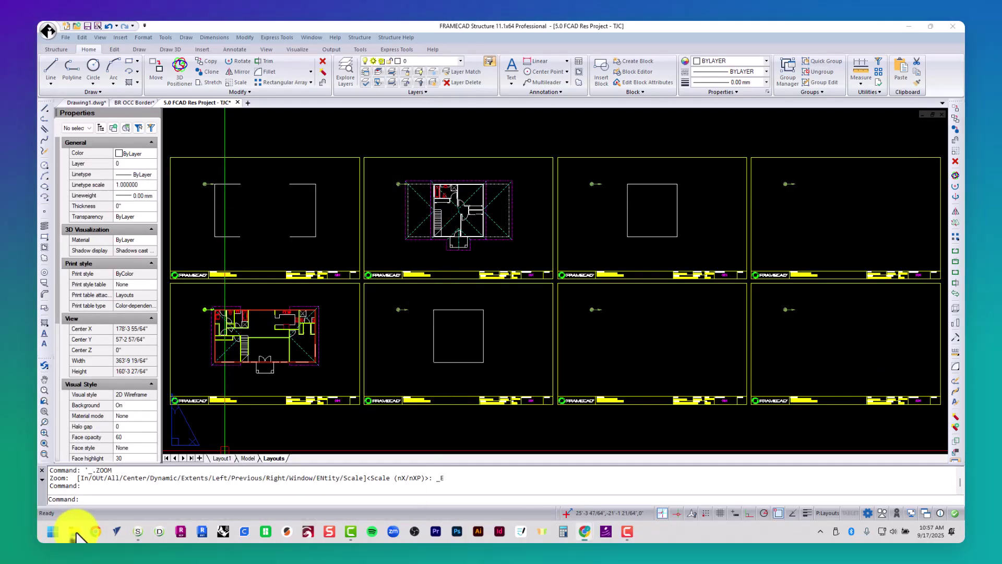
click(75, 533)
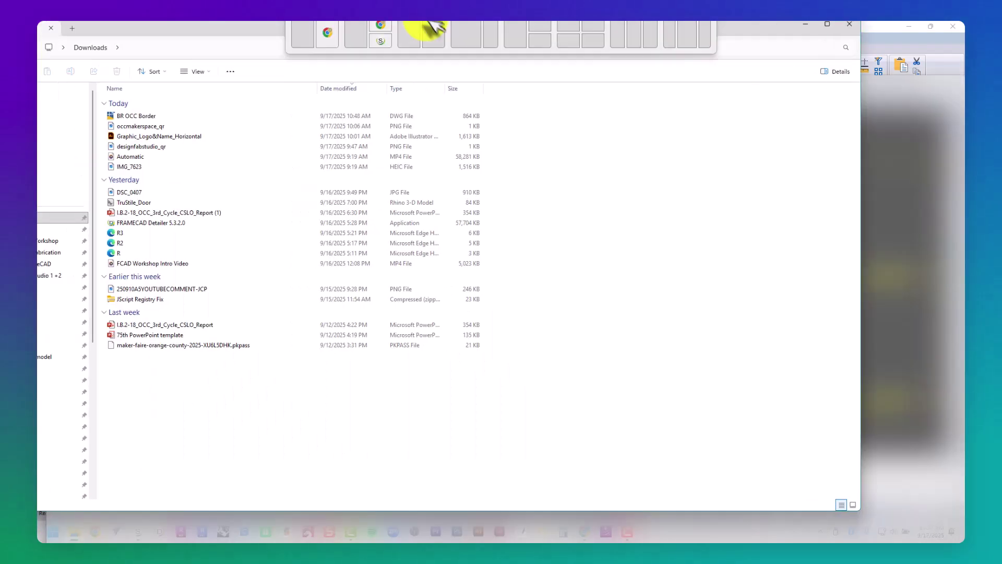
scroll(120, 365, down, 5)
scroll(119, 499, down, 3)
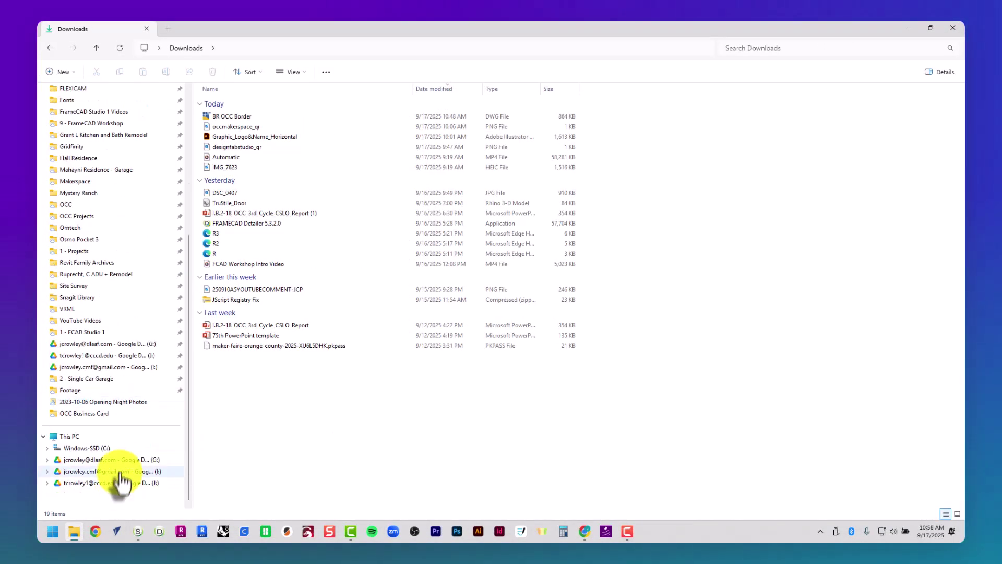
click(110, 448)
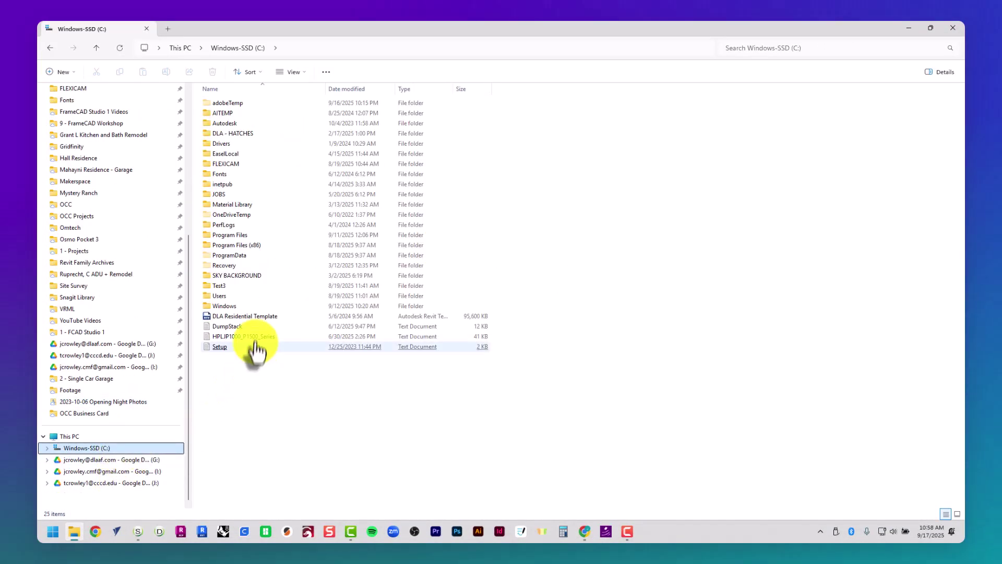
click(238, 255)
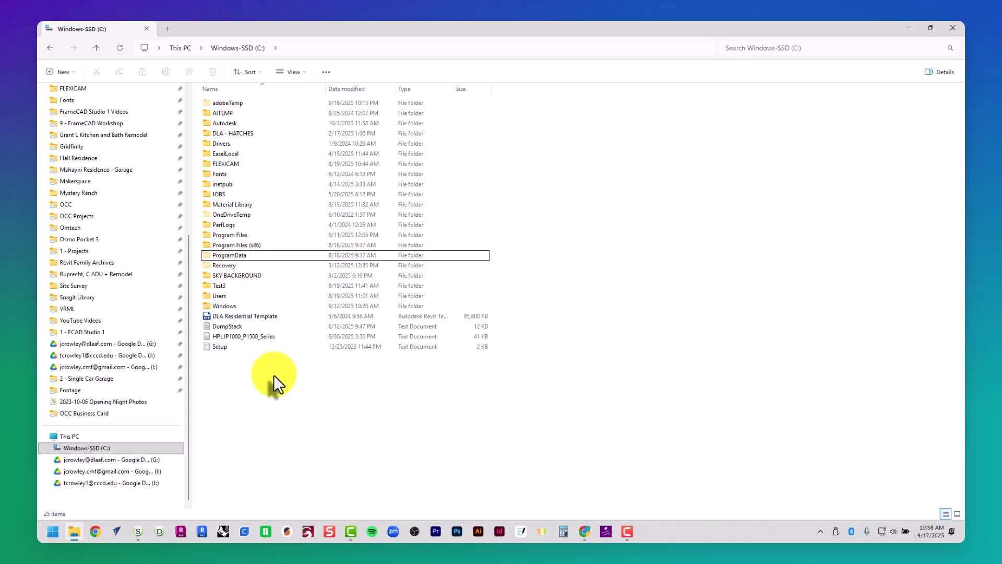
click(327, 72)
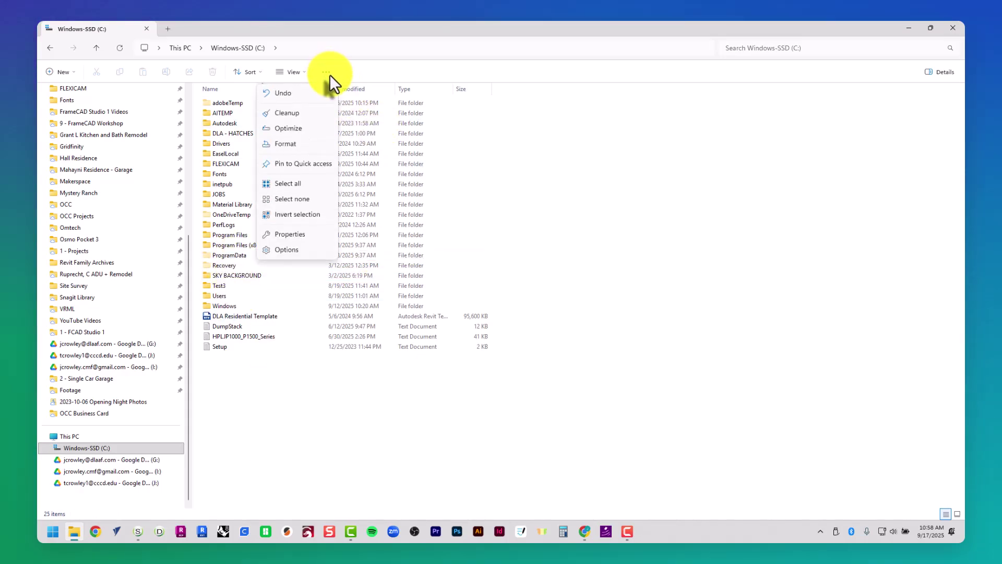
click(302, 235)
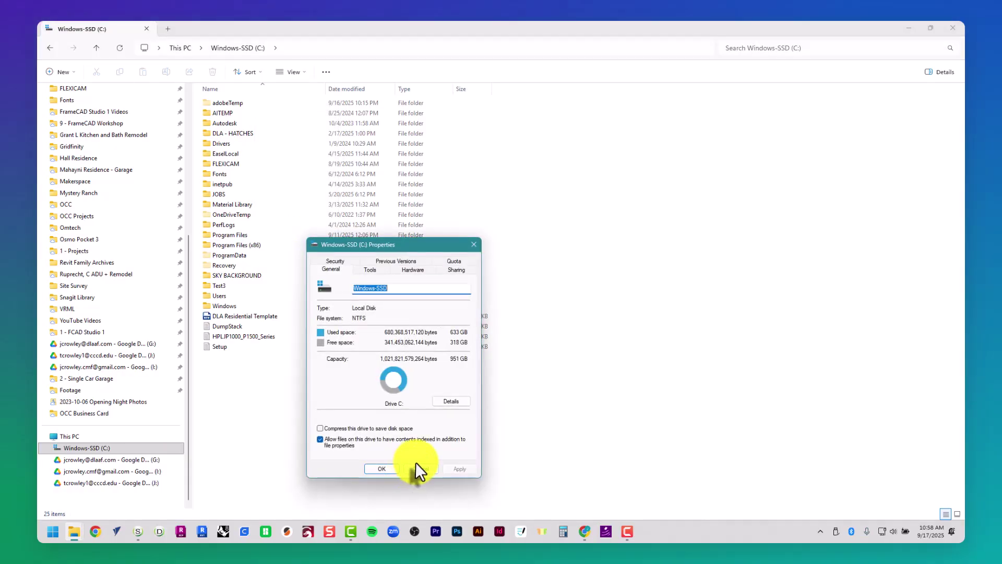
click(421, 468)
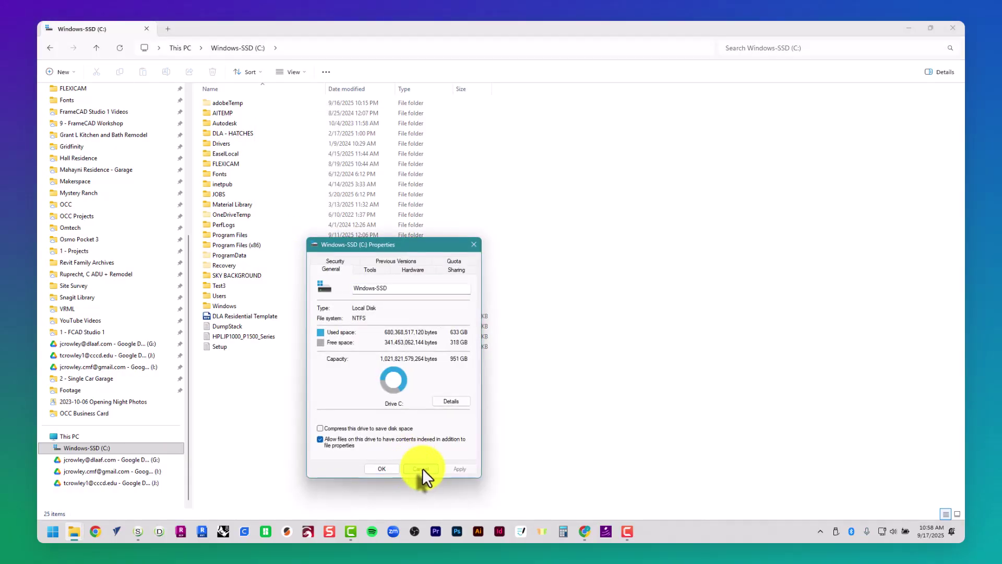
- Check the Folder Options view settings for showing hidden files, folders, and drives, and accept them
click(328, 72)
click(290, 257)
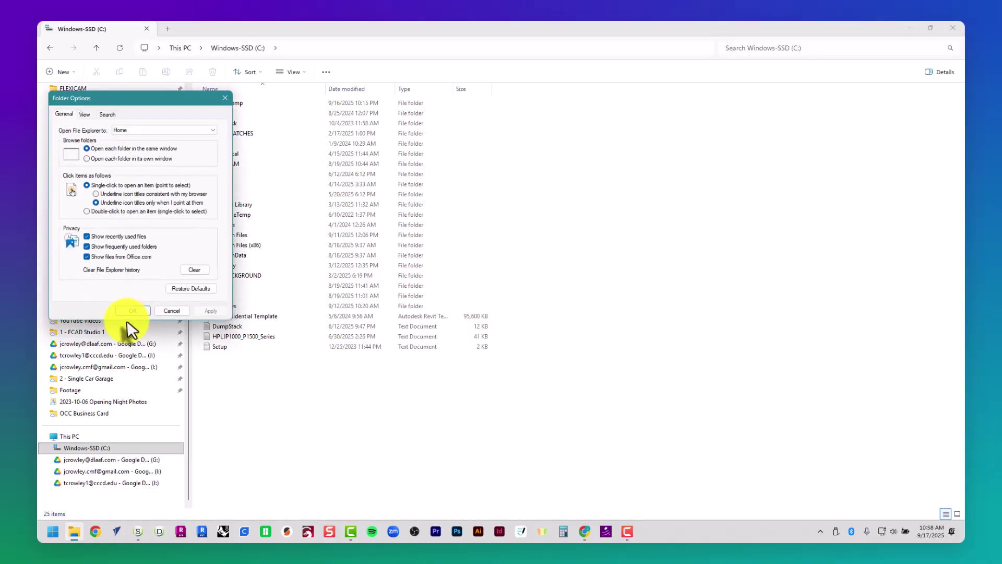
click(91, 112)
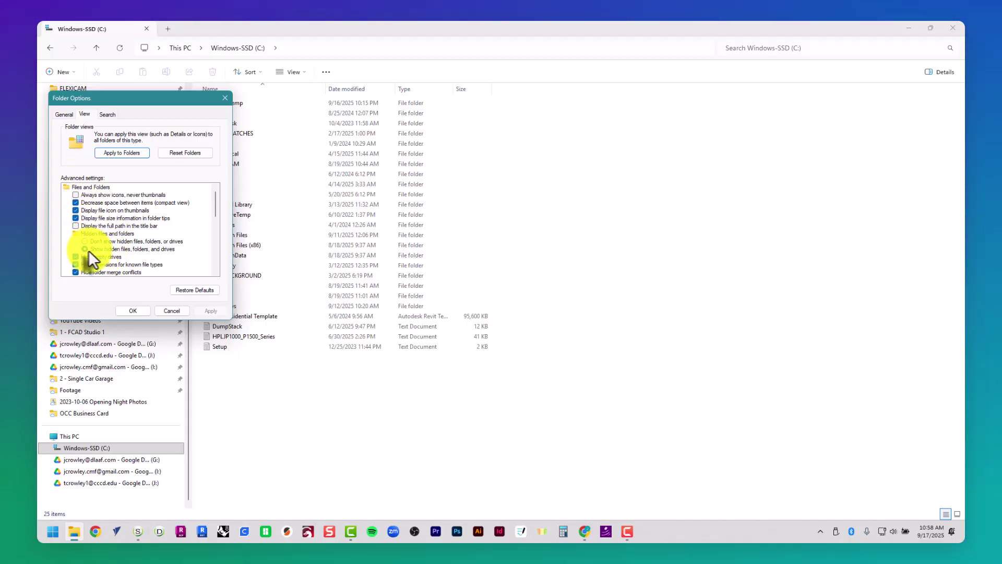
click(134, 311)
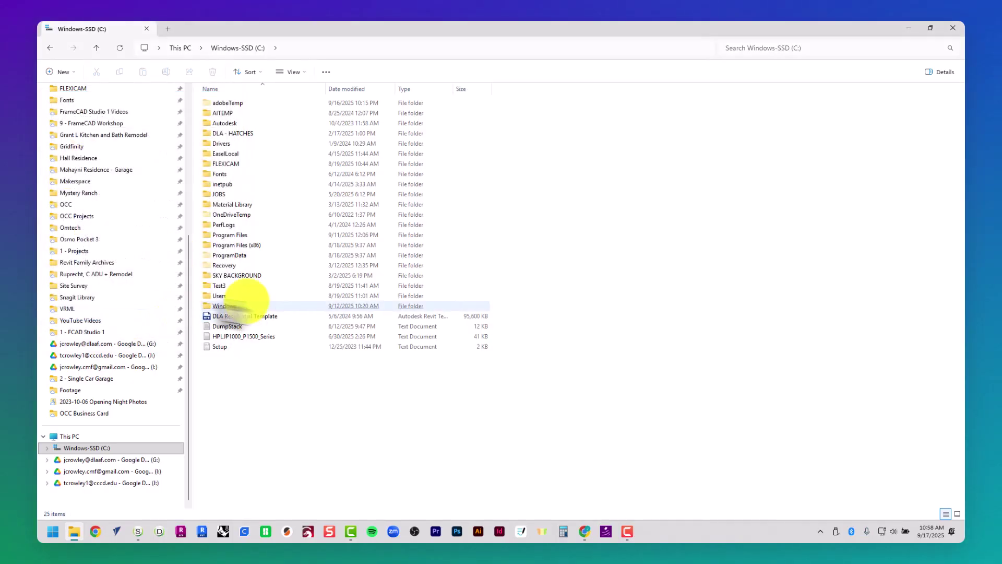
- Open the ProgramData folder on the Windows-SSD (C:) drive
double_click(253, 256)
click(252, 256)
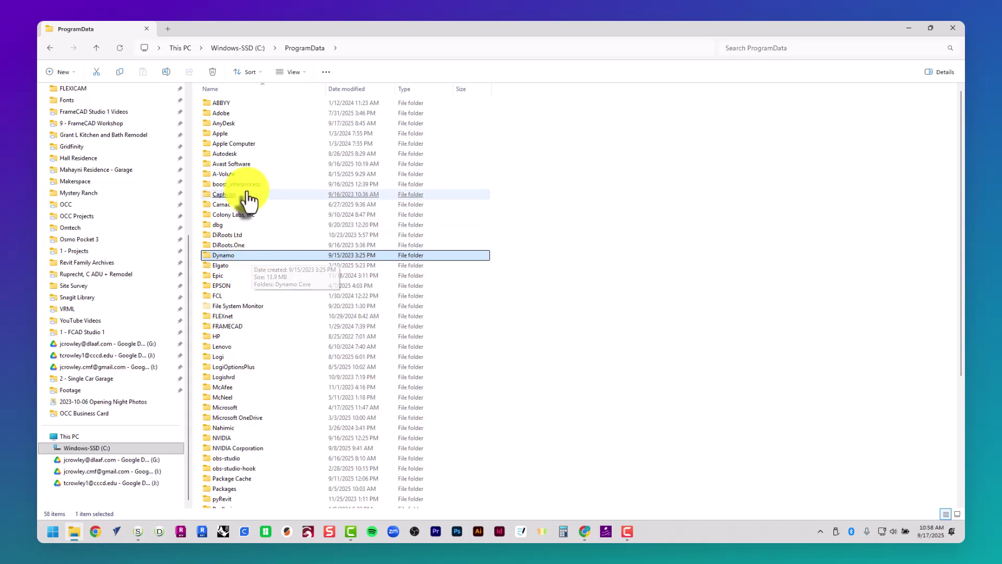
- Open the FRAMECAD folder, its FRAMECAD Structure subfolder and the Blocks folder inside it, and locate the BR Blank Border drawing
double_click(261, 326)
double_click(264, 114)
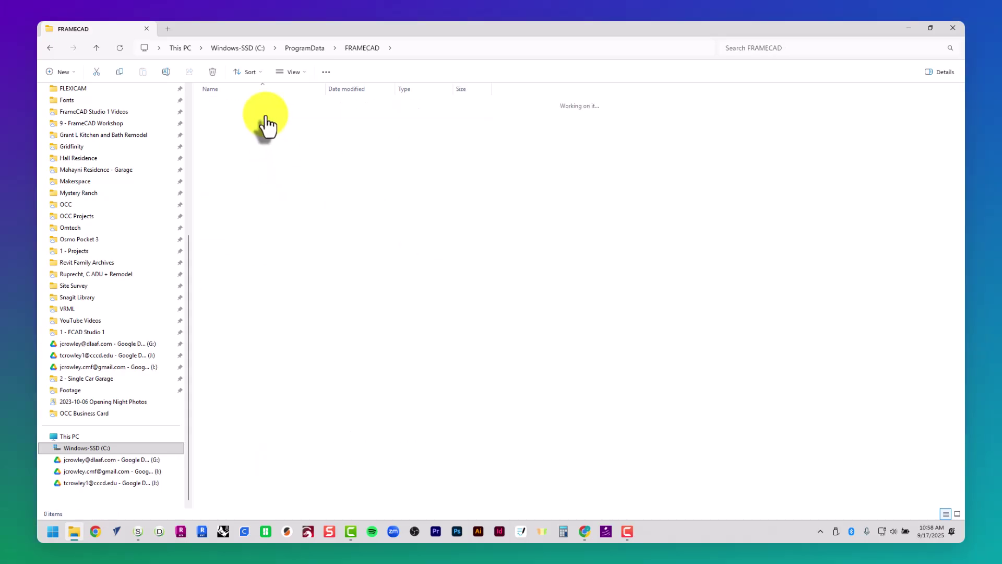
click(265, 115)
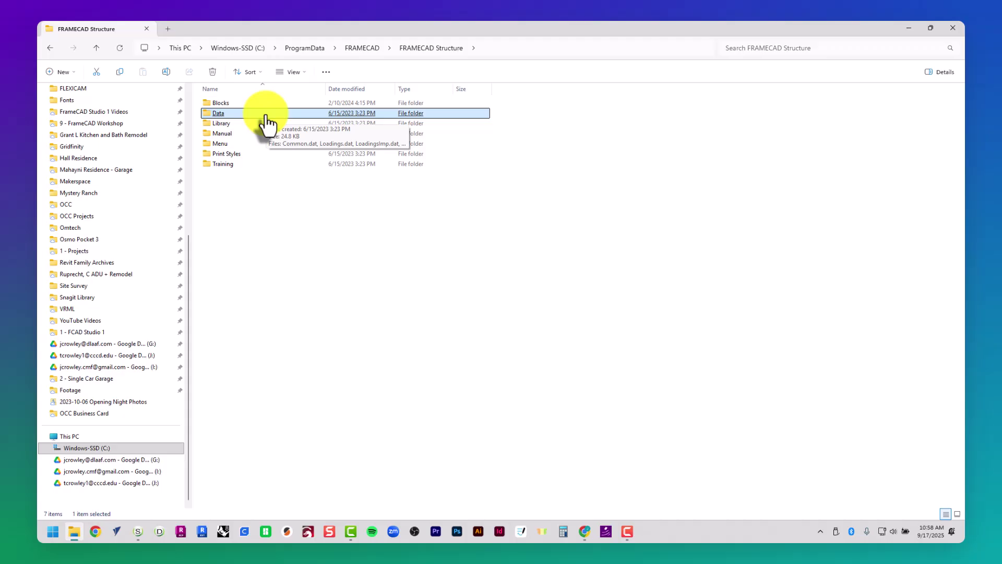
double_click(265, 105)
click(265, 105)
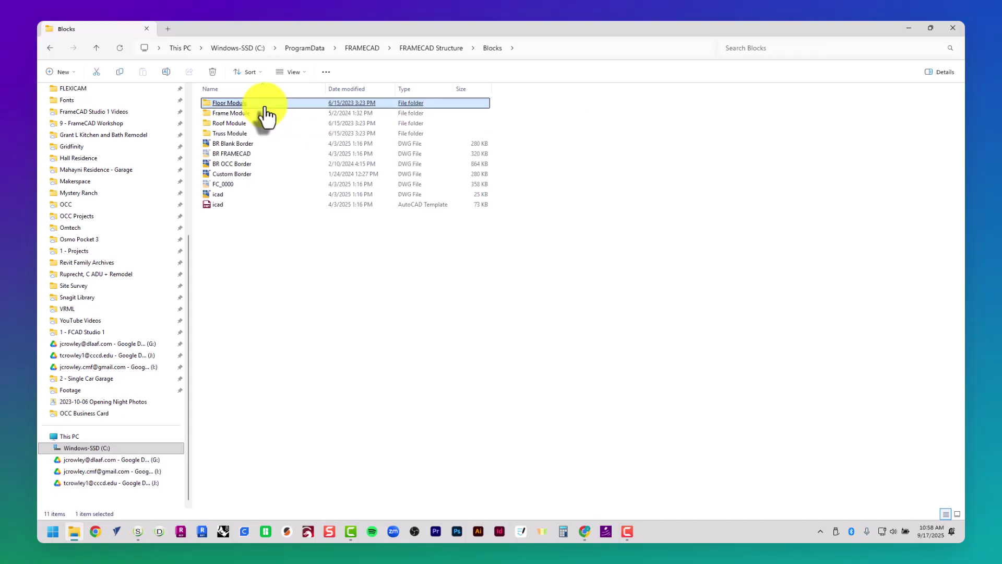
click(263, 147)
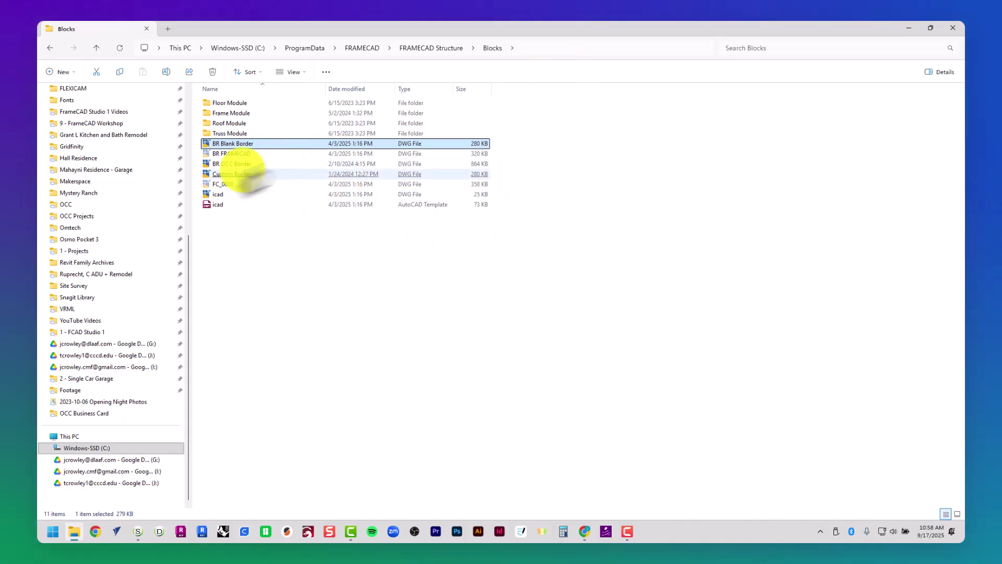
click(325, 316)
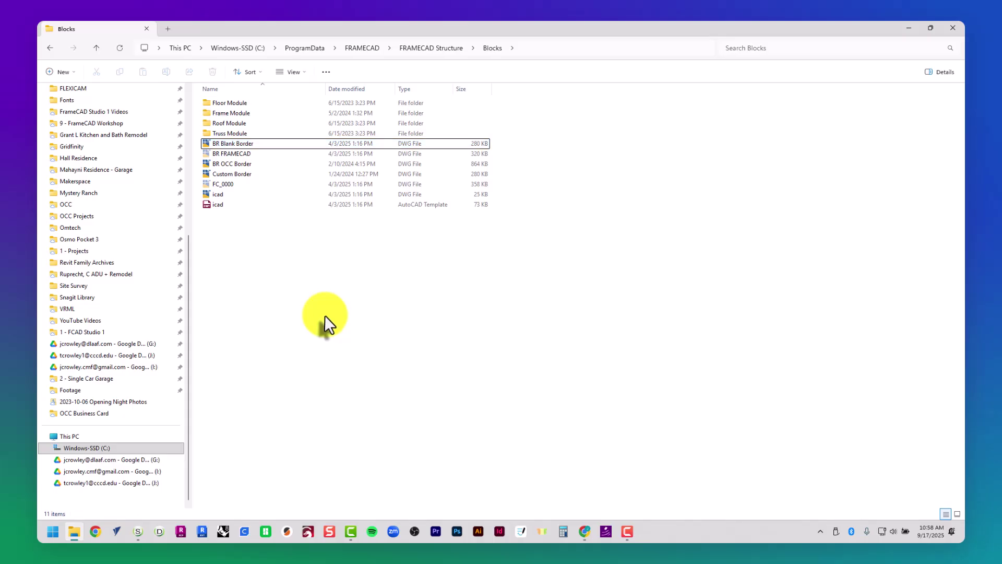
- Go to the Downloads folder and copy the BR OCC Border drawing file
key(alt+Tab)
key(alt+Tab)
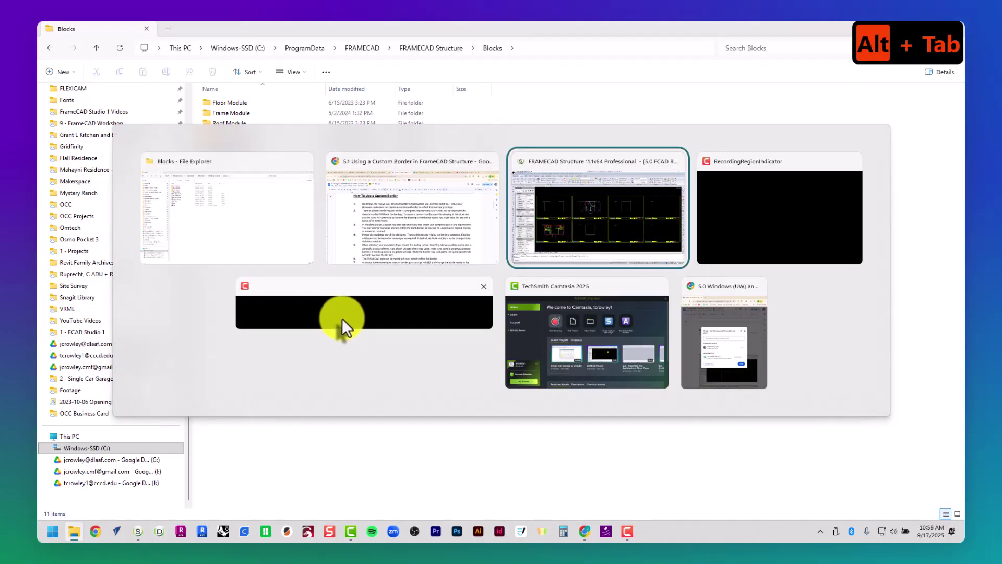
click(238, 212)
scroll(121, 242, up, 5)
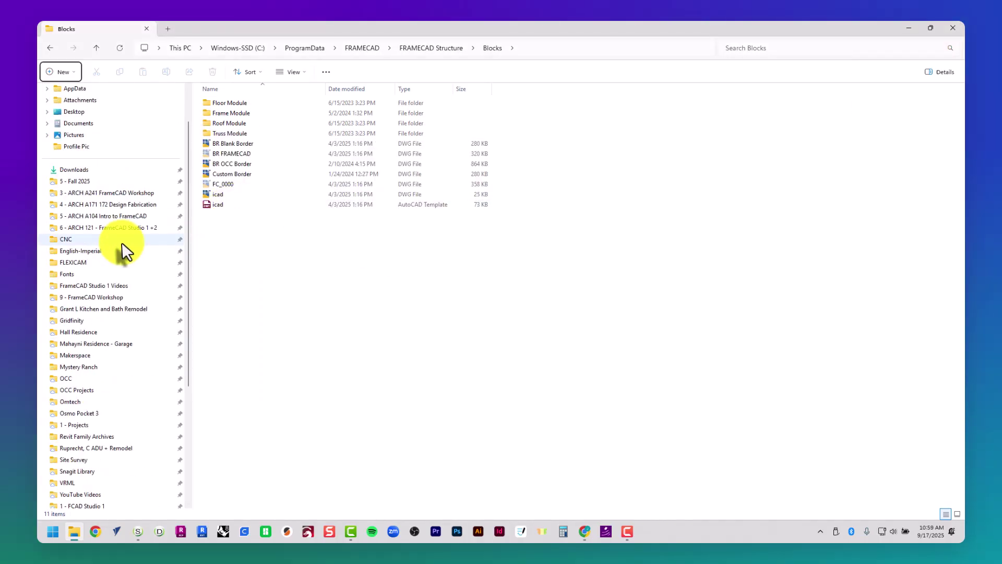
click(121, 171)
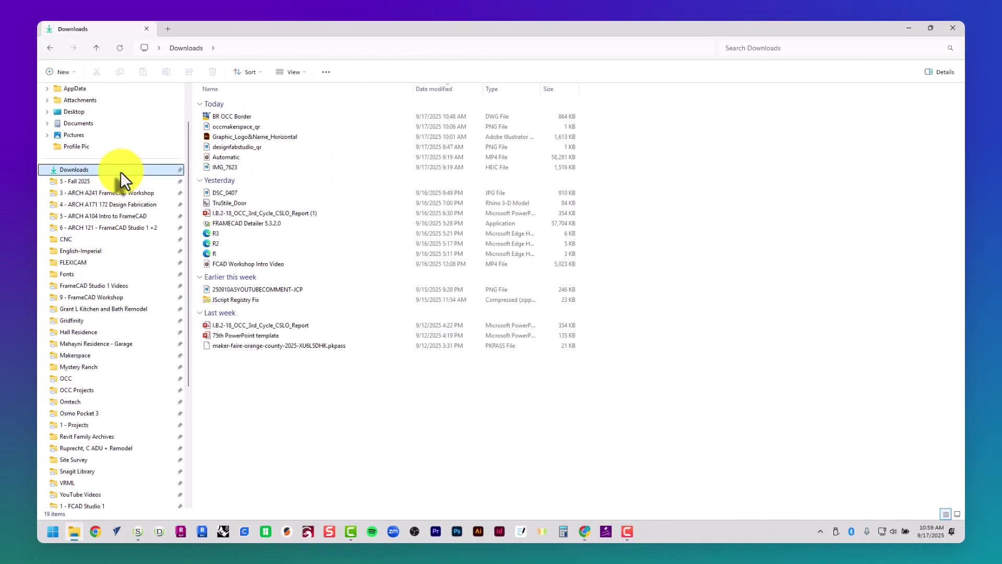
click(225, 119)
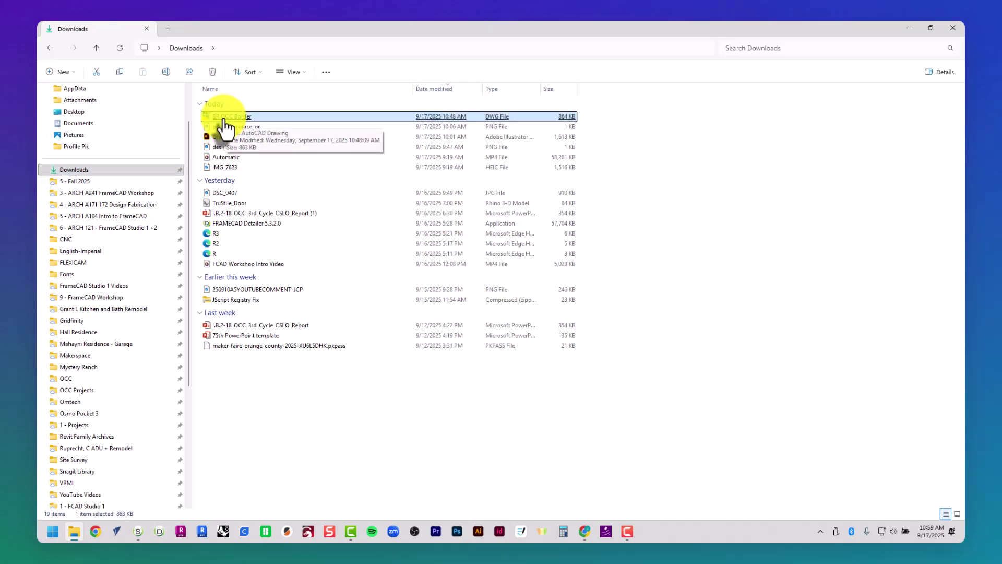
right_click(224, 119)
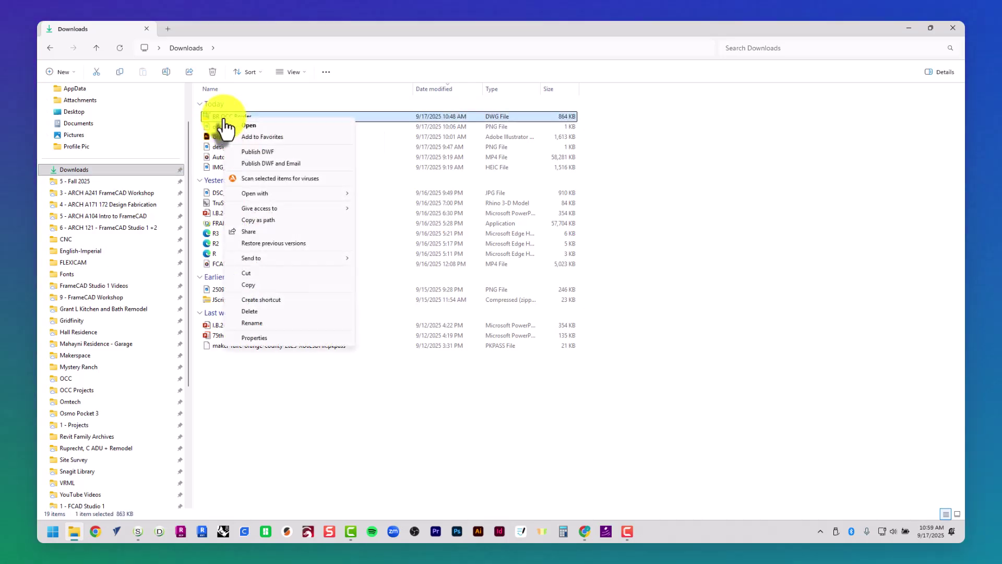
click(266, 287)
- Try to paste the BR OCC Border file into the Blocks folder, and cancel replacing the existing copy
key(alt+Left)
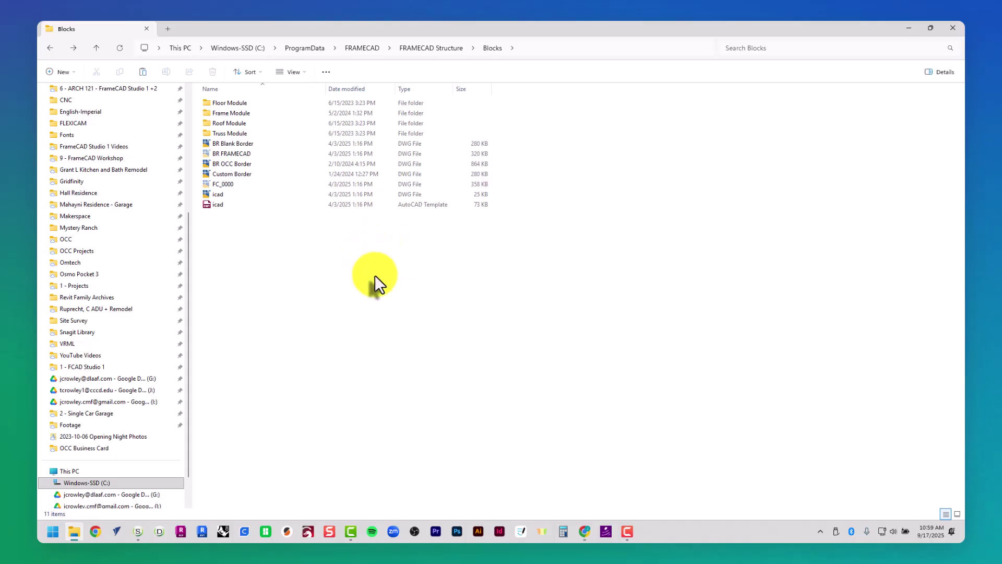
right_click(314, 254)
click(354, 331)
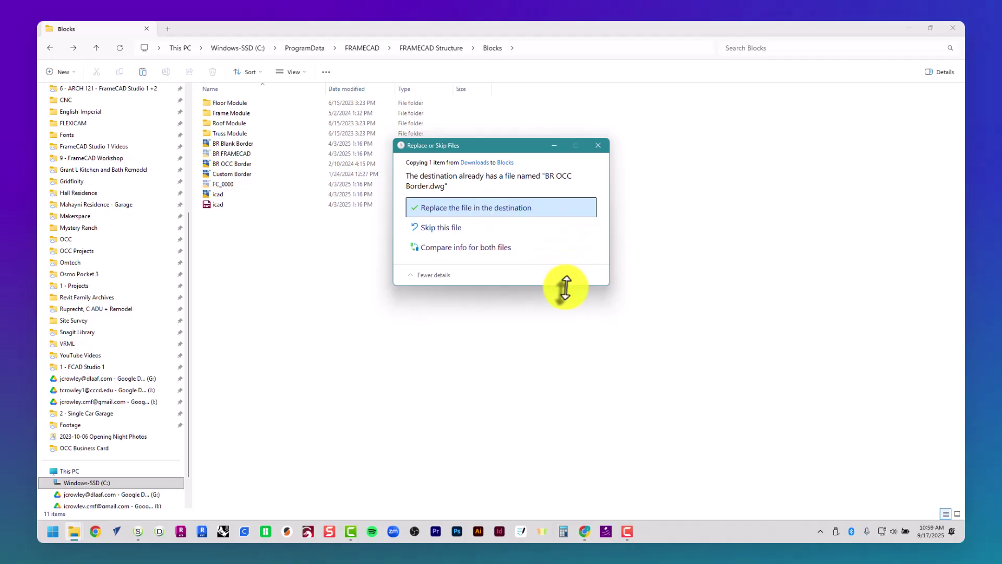
click(599, 145)
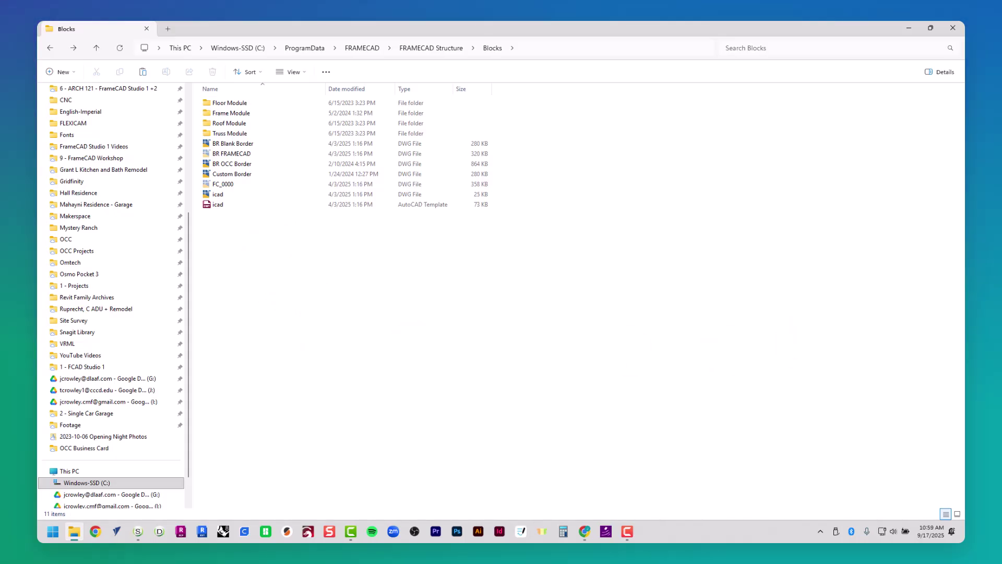
- Switch to FRAMECAD Structure, run the BSET border setup command and set the Border Name to BR OCC Border
click(140, 536)
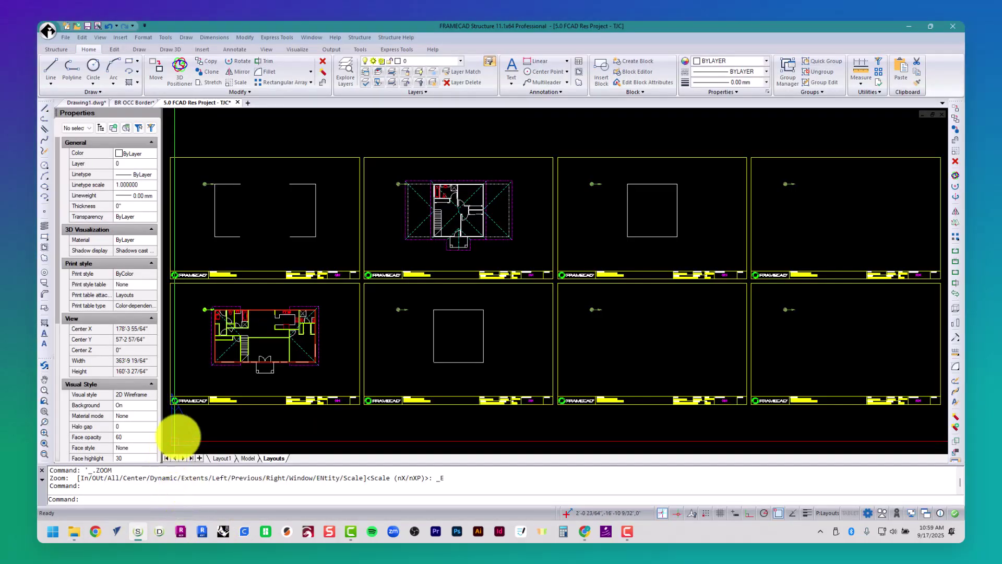
text(bset)
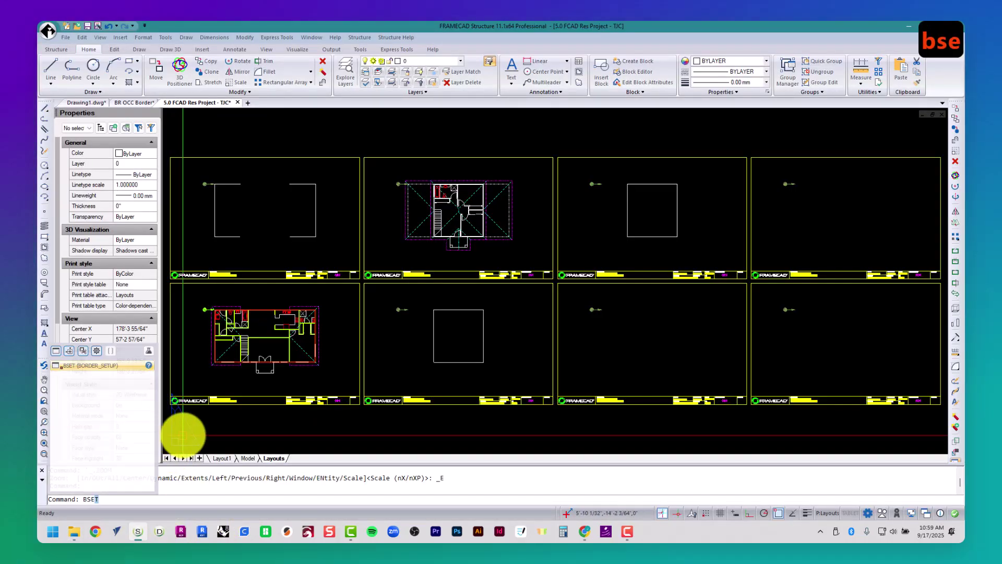
key(Return)
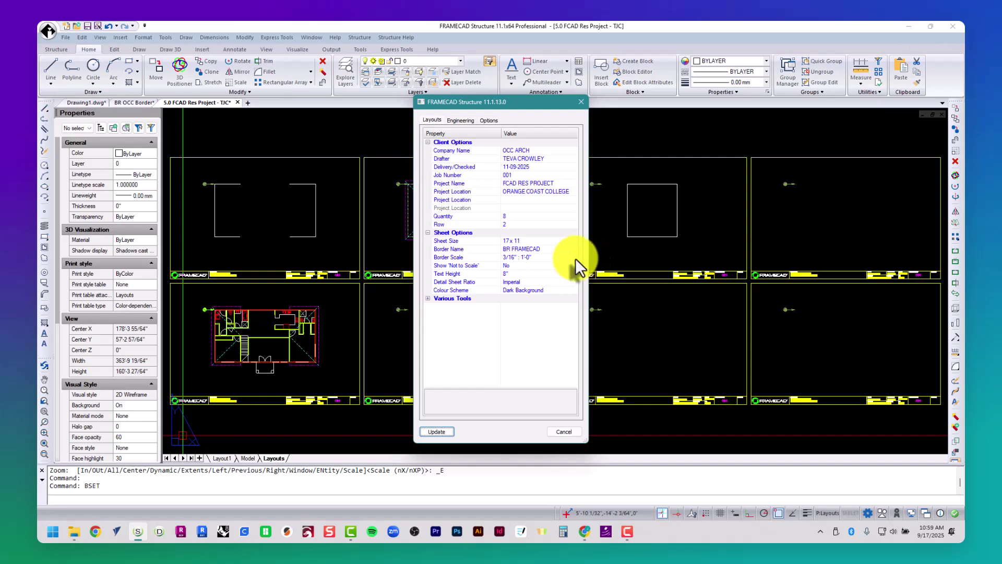
click(575, 250)
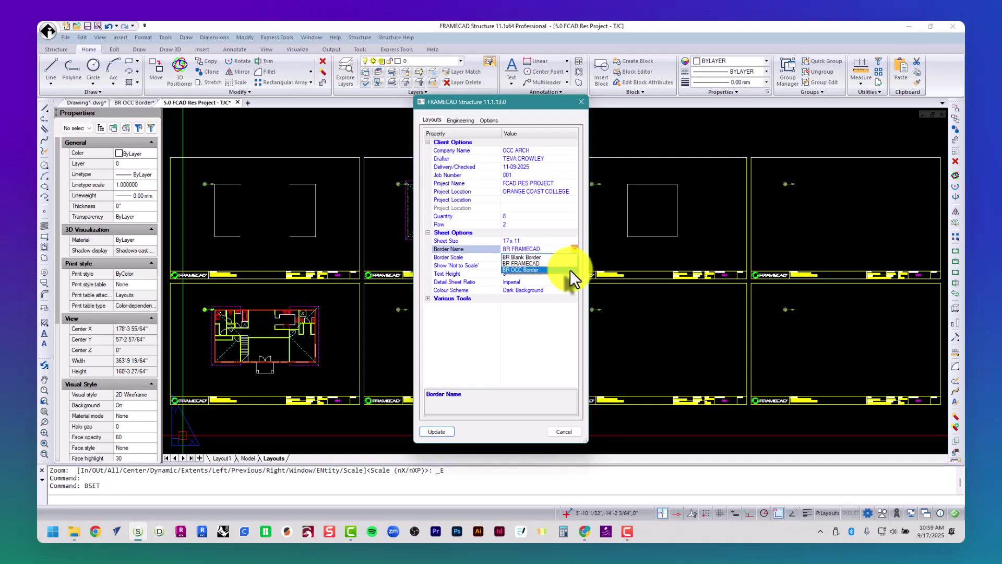
click(570, 269)
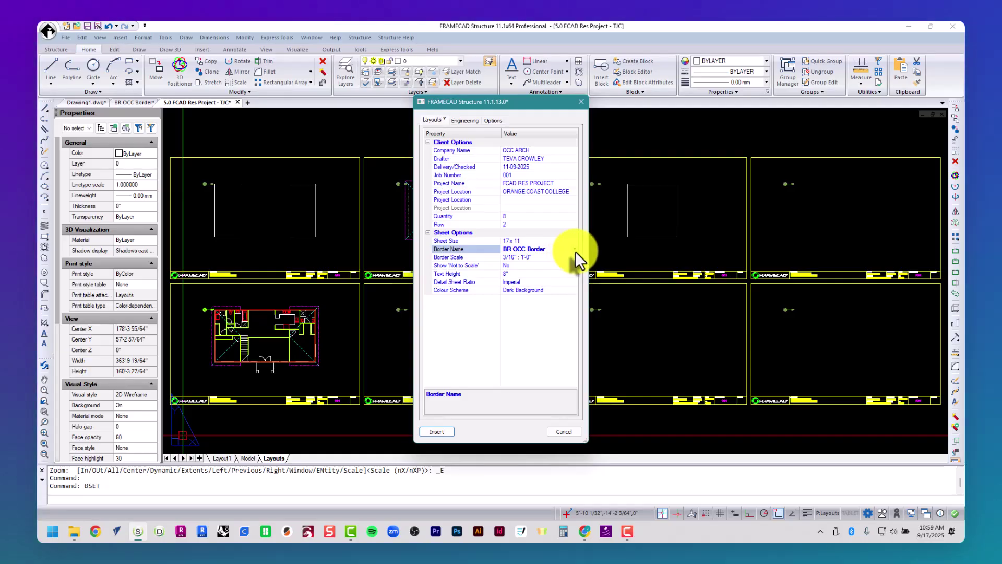
- Insert the BR OCC Border on the layout sheets and inspect the first floor plan sheet's title block
click(438, 432)
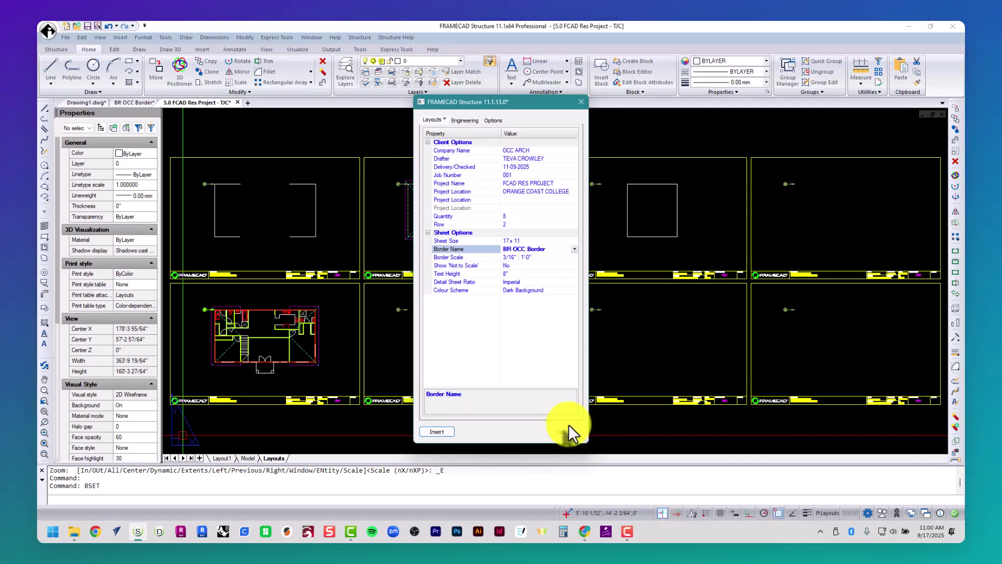
click(438, 431)
scroll(220, 421, up, 10)
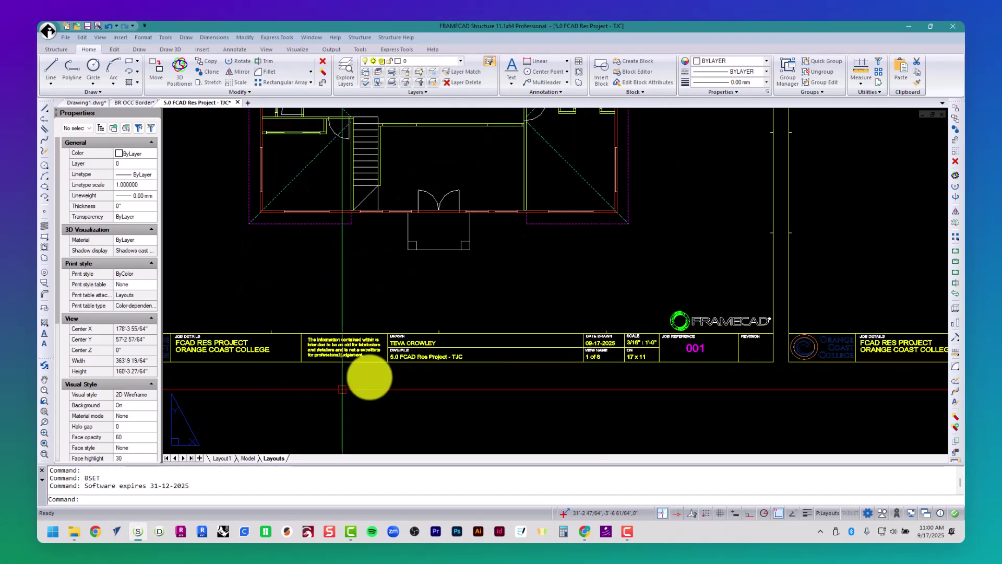
scroll(561, 411, up, 1)
middle_drag(561, 411, 509, 428)
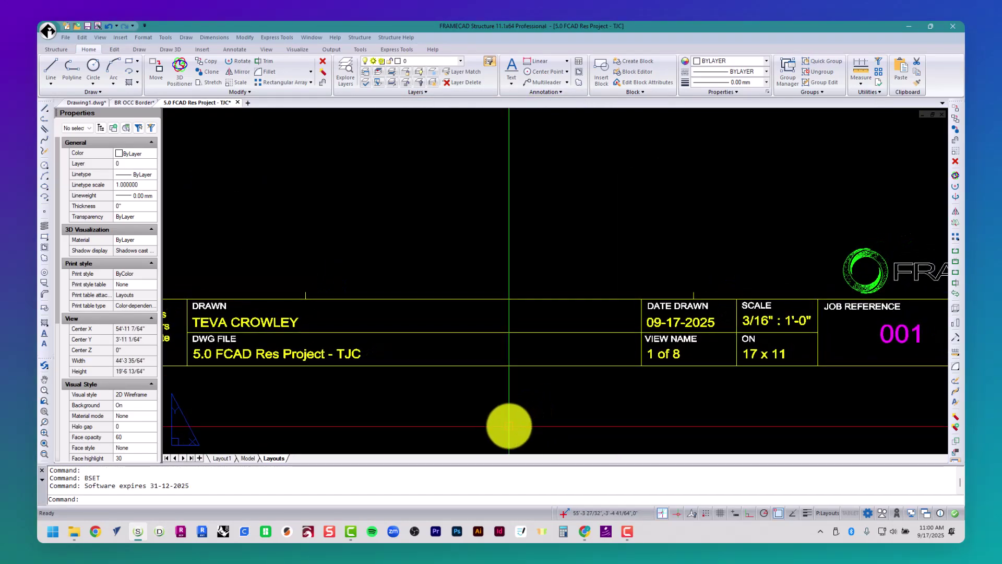
scroll(510, 427, down, 1)
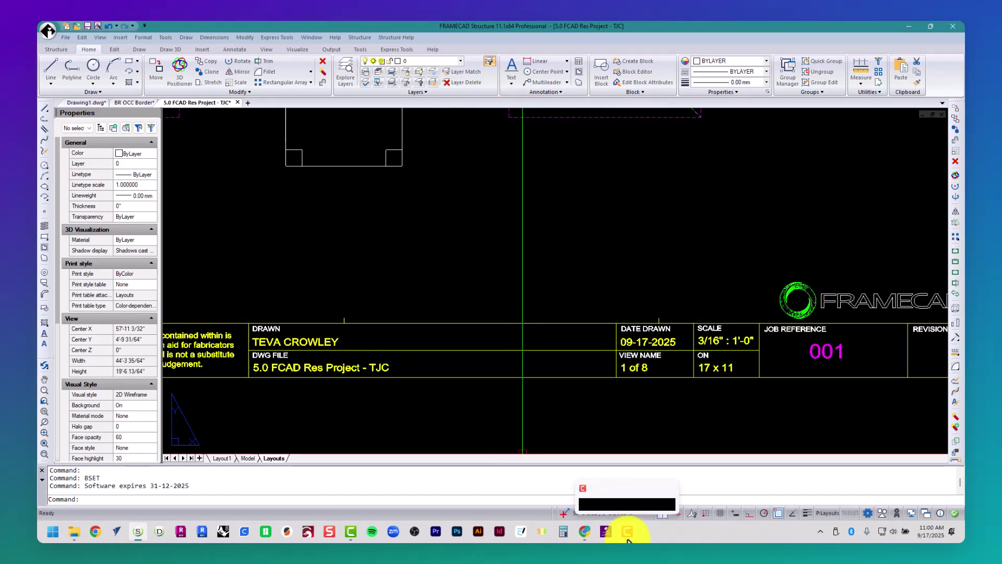